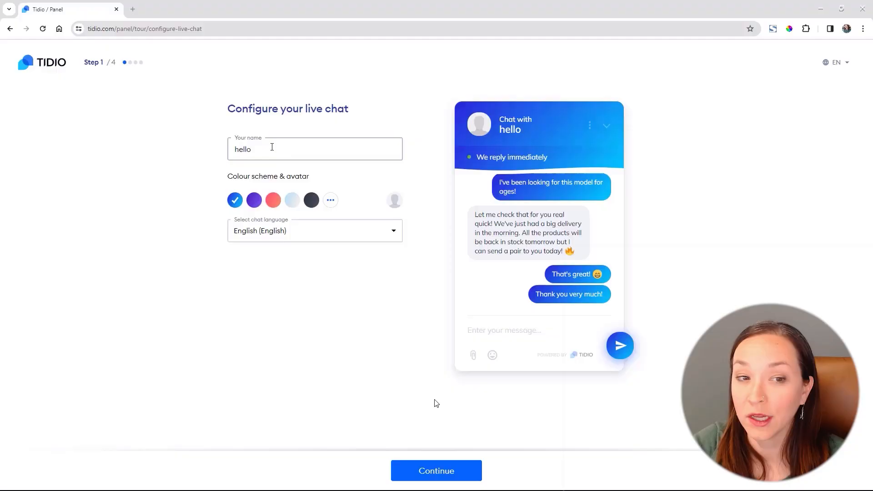
# - Replace the live chat display name with the operator's first name, upload a profile photo as the avatar, and proceed to account information
pyautogui.hotkey('ctrl', 'a')
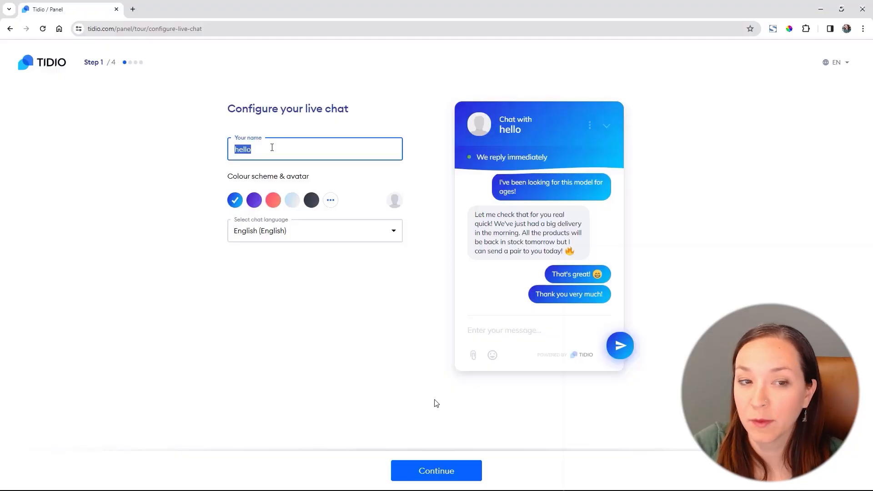
pyautogui.write('Elle')
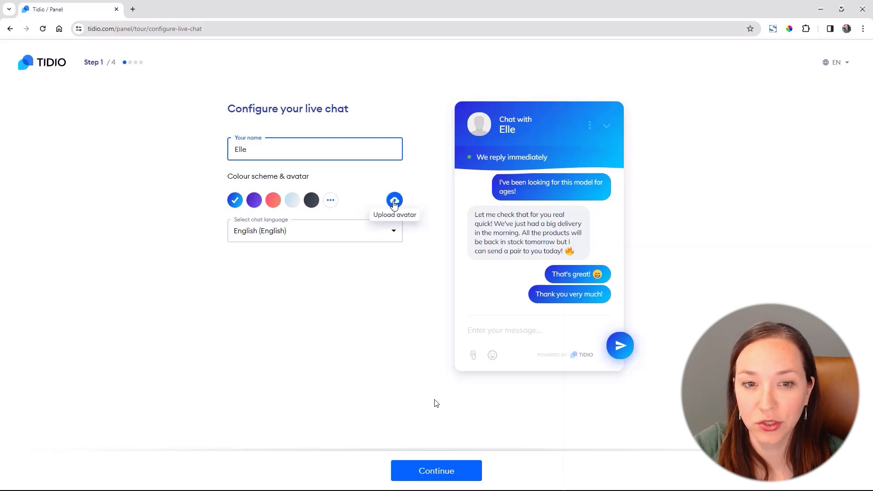
pyautogui.click(394, 203)
pyautogui.press('Escape')
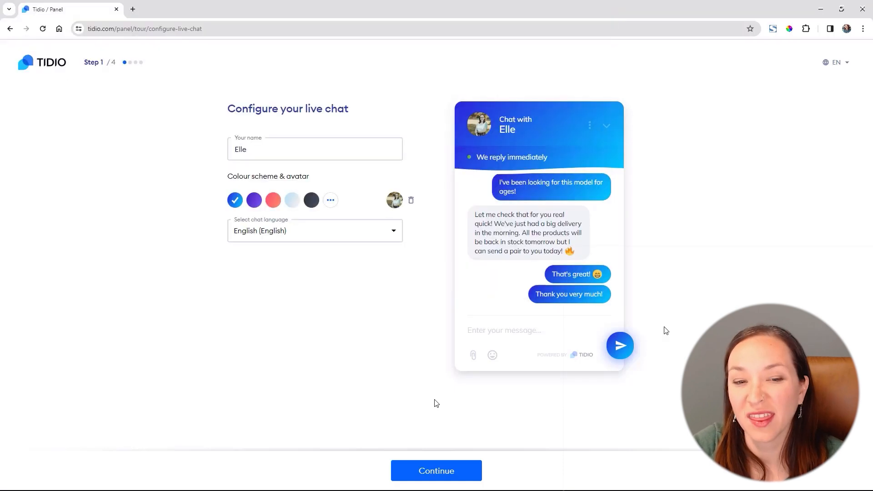
pyautogui.click(462, 467)
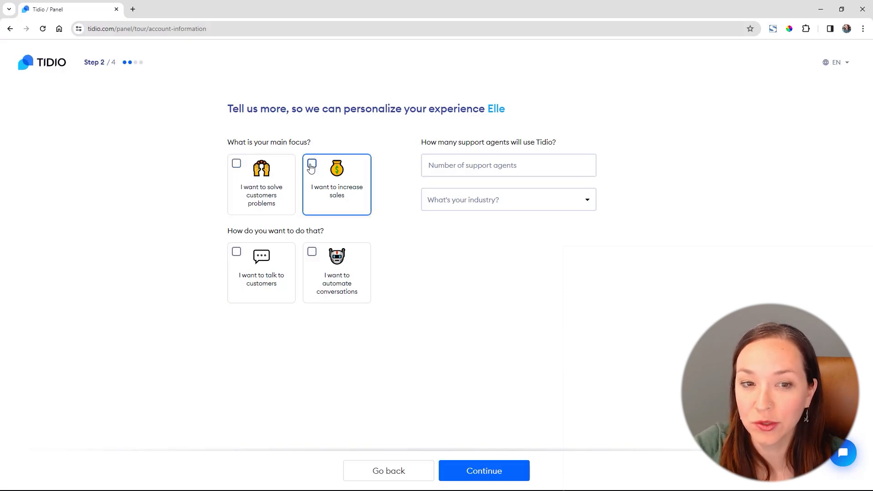
# - Choose increasing sales as the main focus through automated conversations, and set the number of support agents to 1
pyautogui.click(312, 164)
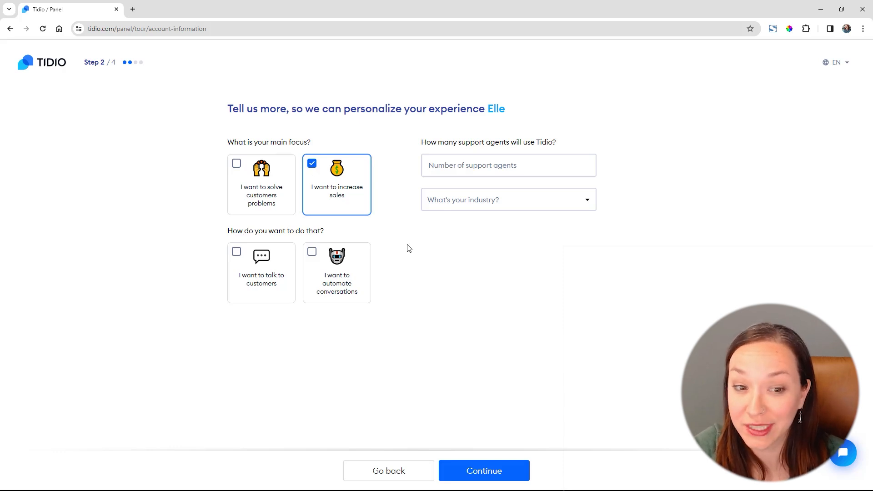
pyautogui.click(312, 252)
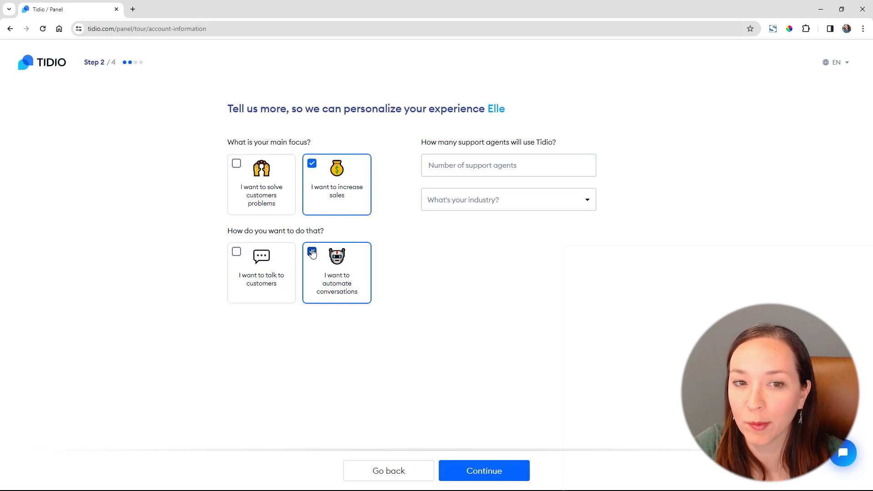
pyautogui.click(522, 169)
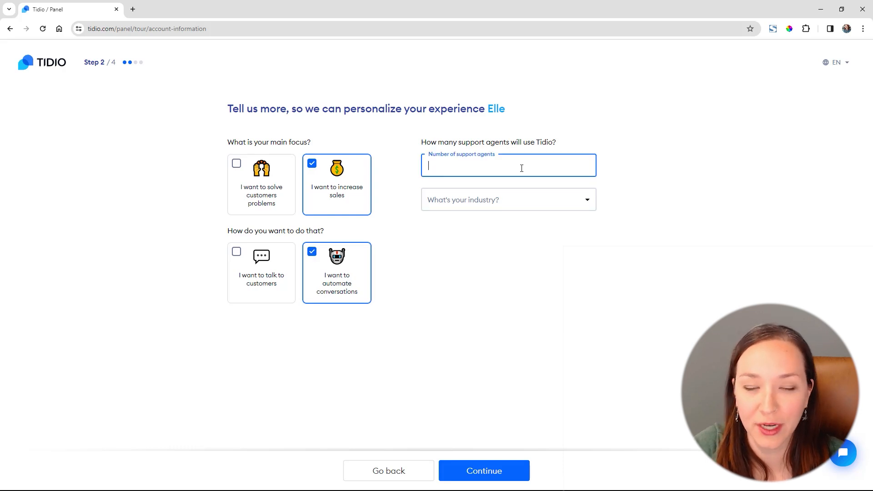
pyautogui.write('1')
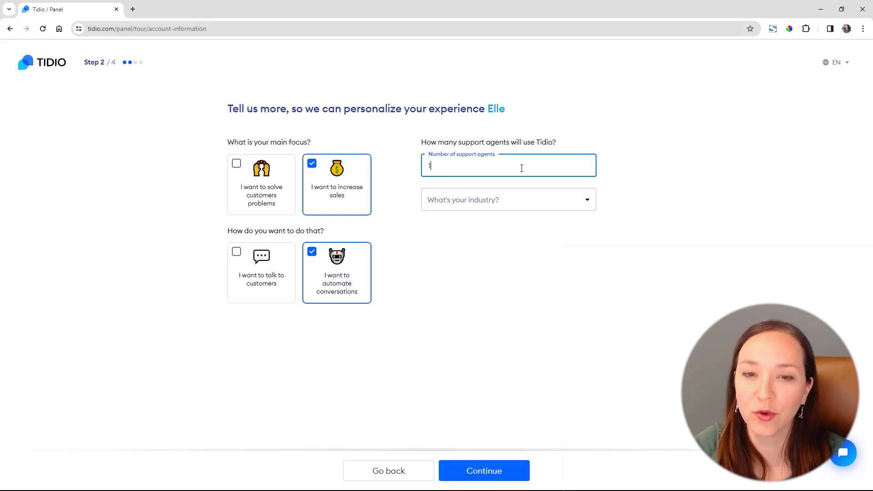
# - Set the industry to Online Store and last month's customers to "0 - just getting started", and proceed to the chatbot setup
pyautogui.click(522, 209)
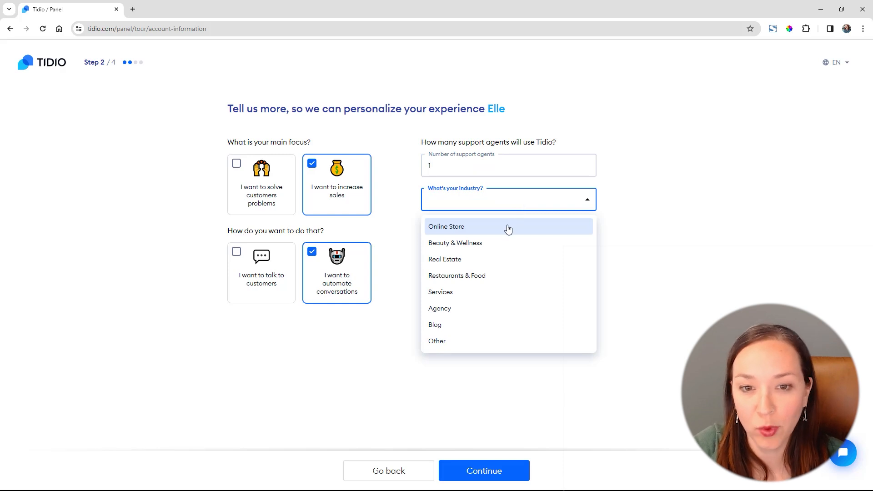
pyautogui.click(509, 229)
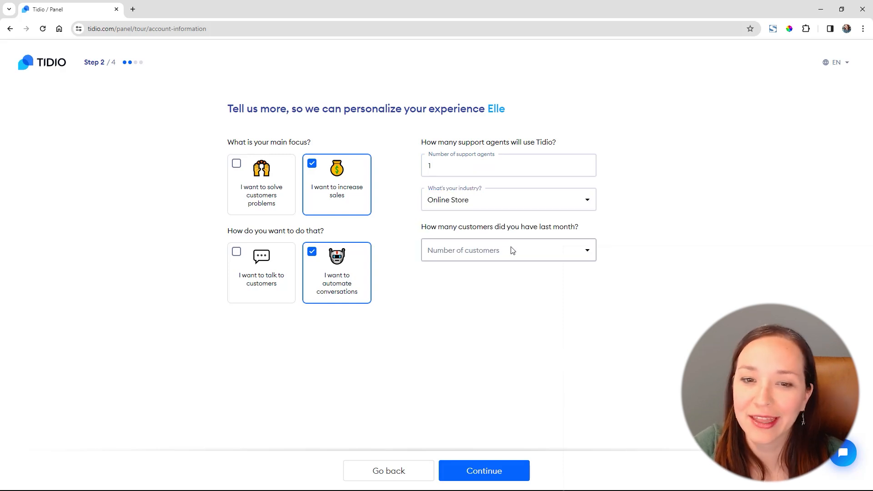
pyautogui.click(514, 252)
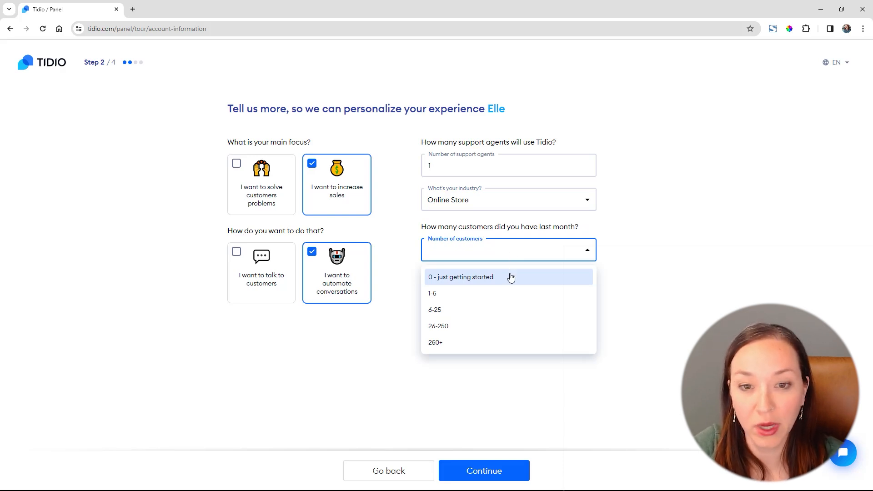
pyautogui.click(512, 278)
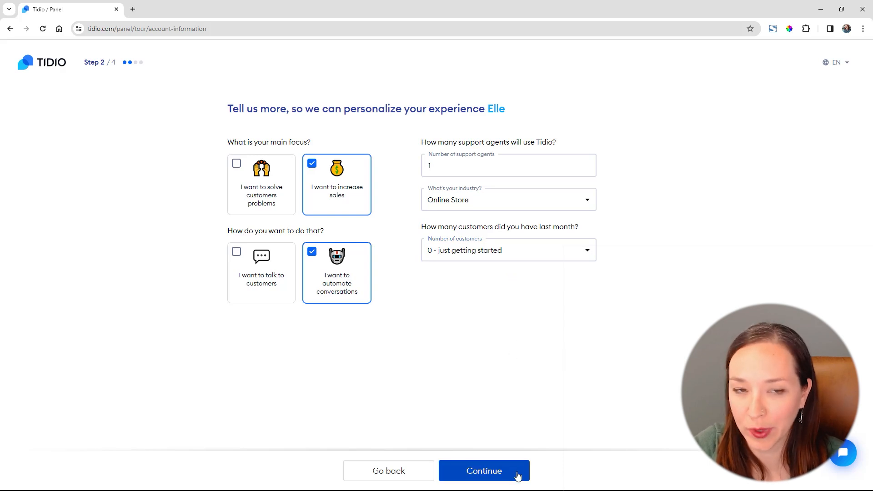
pyautogui.click(518, 475)
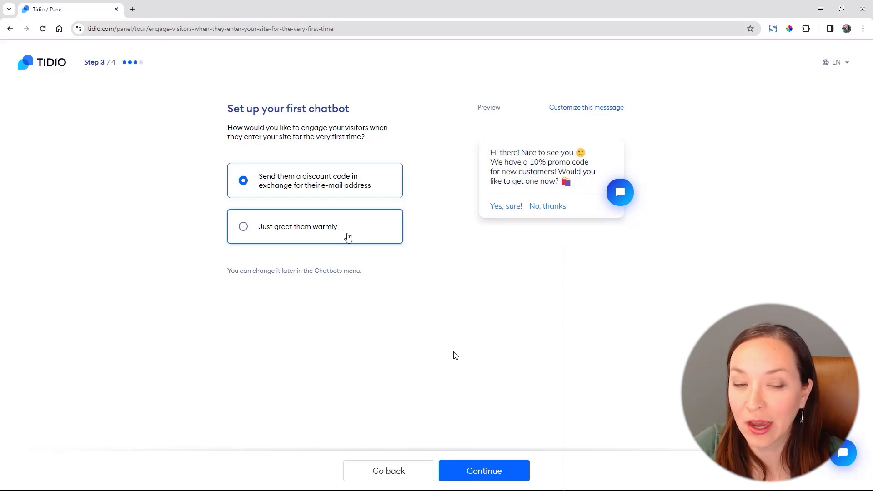
# - Choose the warm greeting chatbot and save its message as "Hi there 👋 Let me know if you have any questions and I'm happy to help!"
pyautogui.click(351, 236)
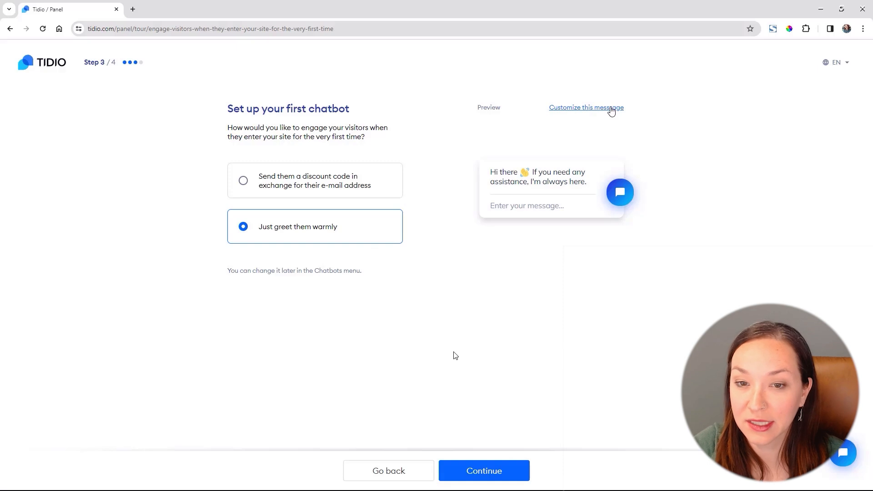
pyautogui.click(611, 110)
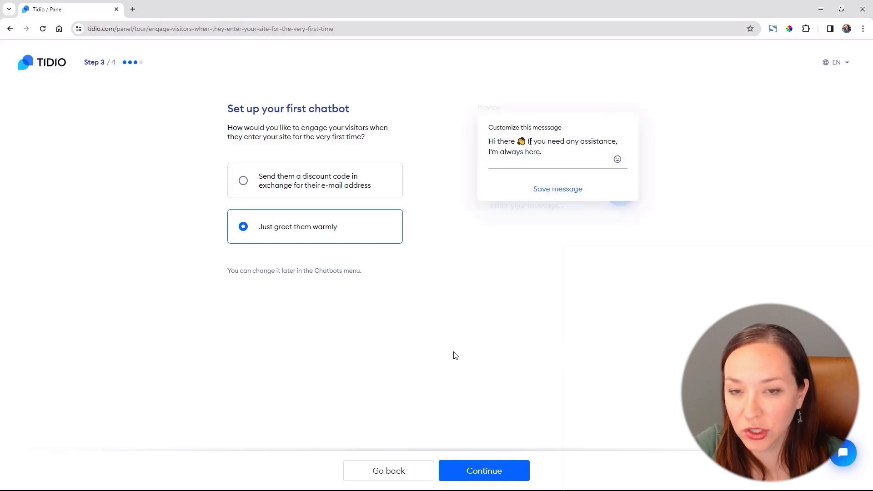
pyautogui.moveTo(528, 141); pyautogui.dragTo(541, 152)
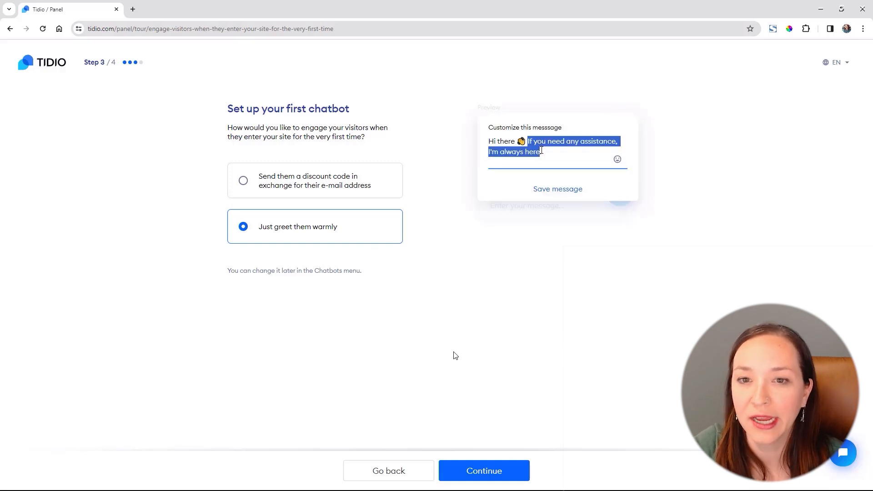
pyautogui.write('Let u')
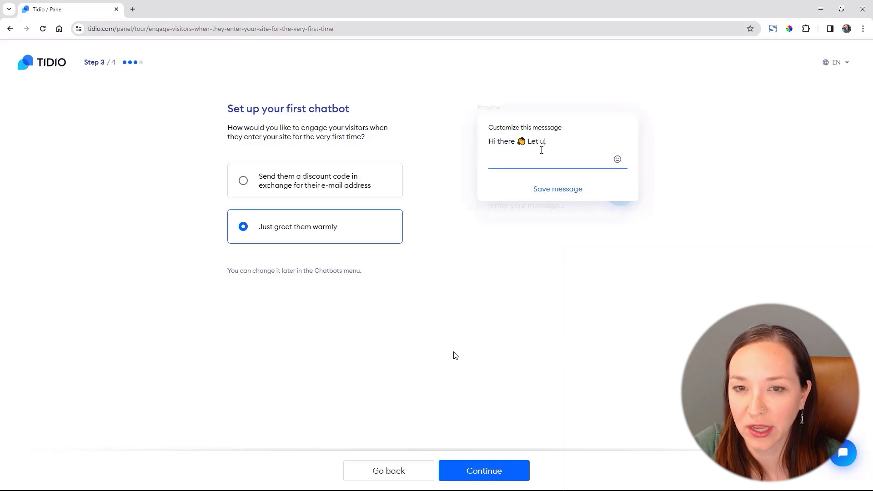
pyautogui.write('s know')
pyautogui.press('BackSpace')
pyautogui.press('BackSpace')
pyautogui.press('BackSpace')
pyautogui.press('BackSpace')
pyautogui.press('BackSpace')
pyautogui.press('BackSpace')
pyautogui.press('BackSpace')
pyautogui.write("me know if you have any questions and I'm happy to help!")
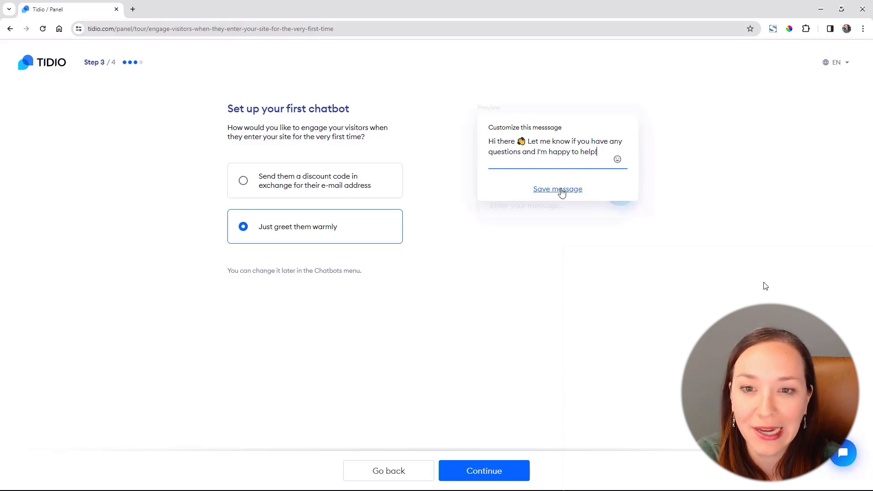
pyautogui.click(562, 190)
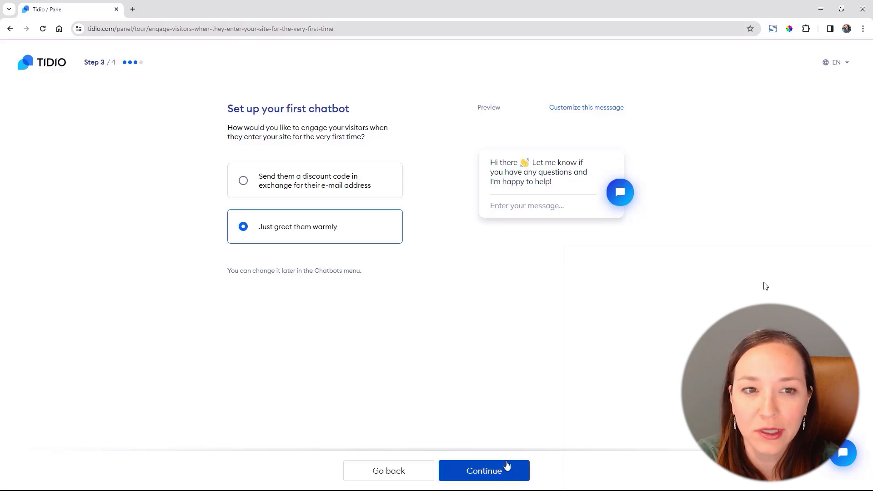
pyautogui.click(505, 465)
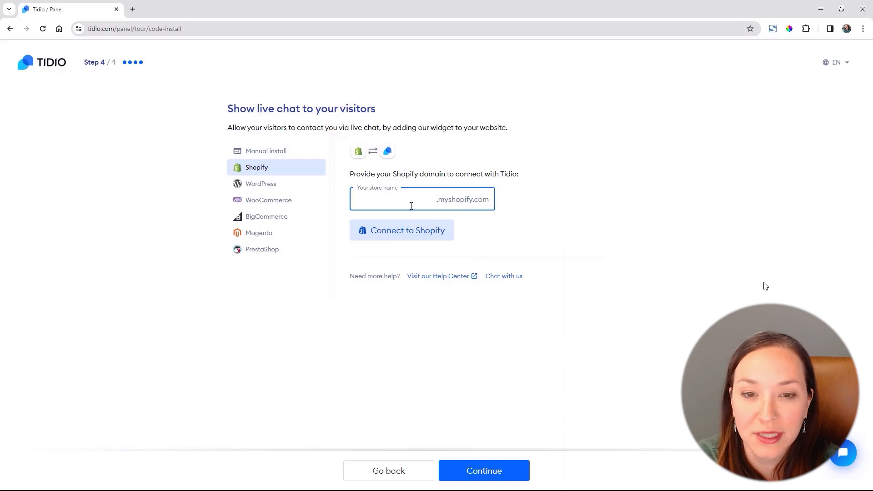
# - Connect the Shopify store wolfpupcreative and install the Tidio - Live Chat & Chatbots app on it
pyautogui.write('wolfpu')
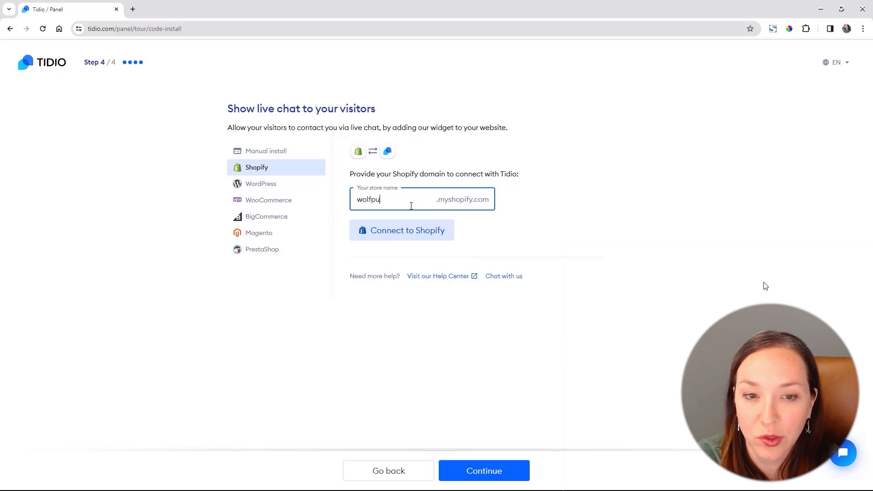
pyautogui.write('pcreative')
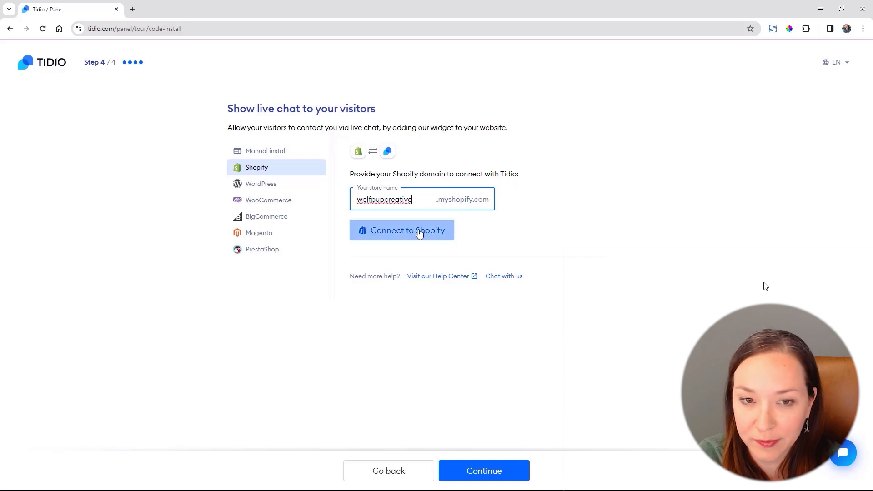
pyautogui.click(419, 233)
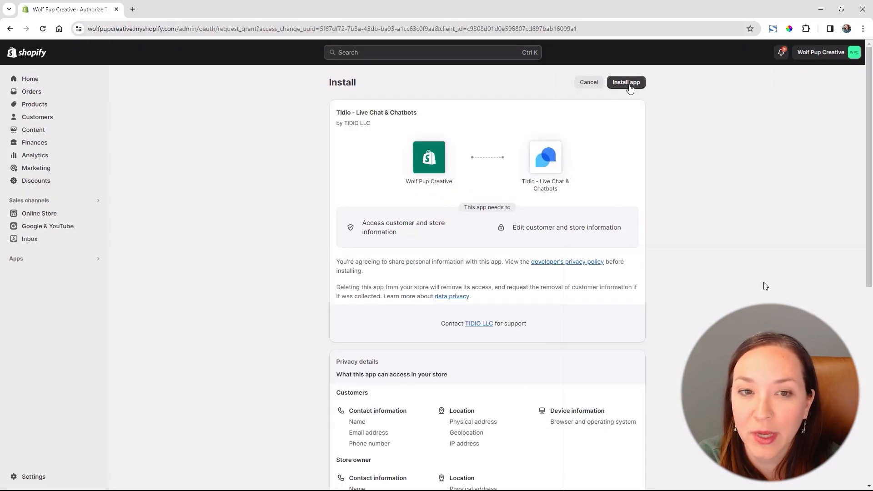
pyautogui.click(629, 84)
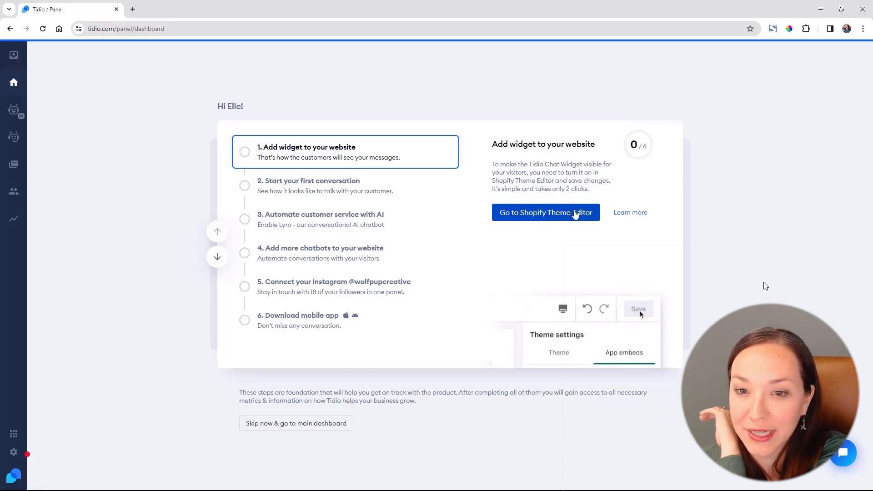
# - Enable the Tidio Chat Widget app embed in the Shopify theme editor and save the theme
pyautogui.rightClick(575, 213)
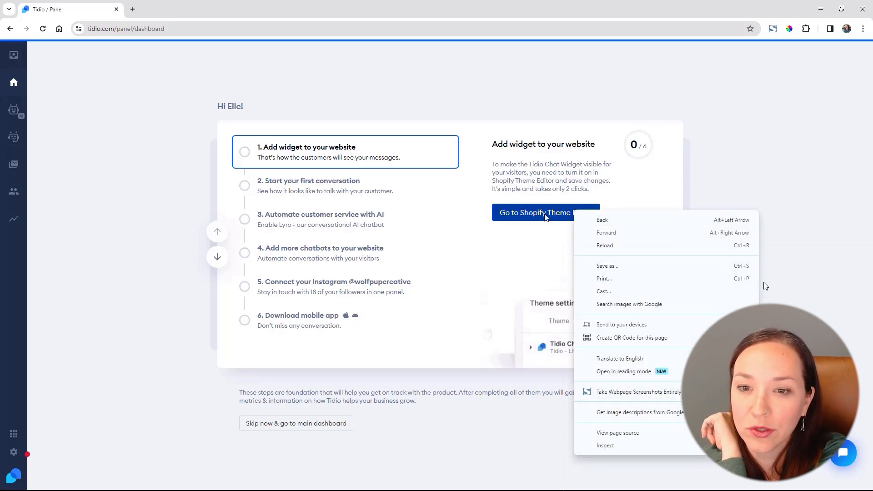
pyautogui.click(546, 217)
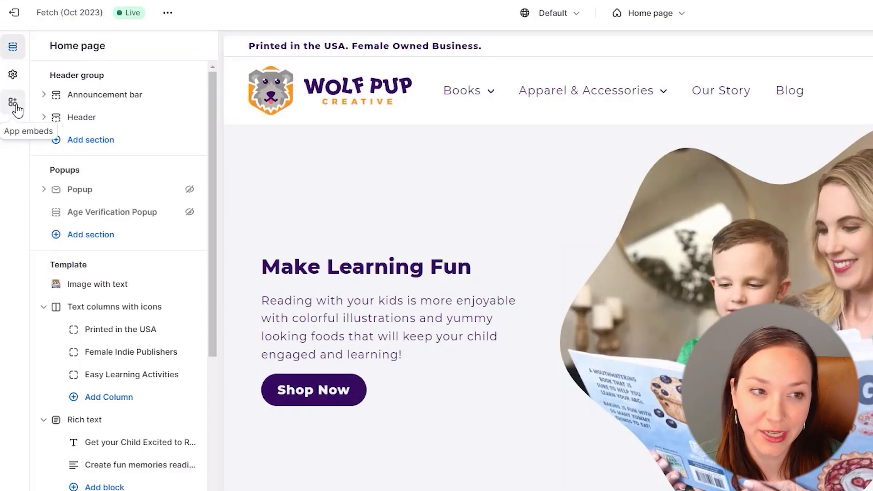
pyautogui.click(15, 107)
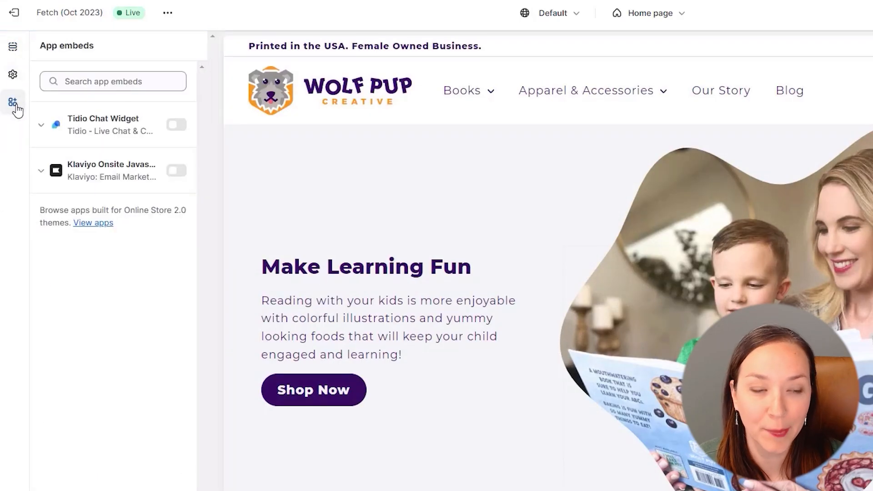
pyautogui.click(177, 124)
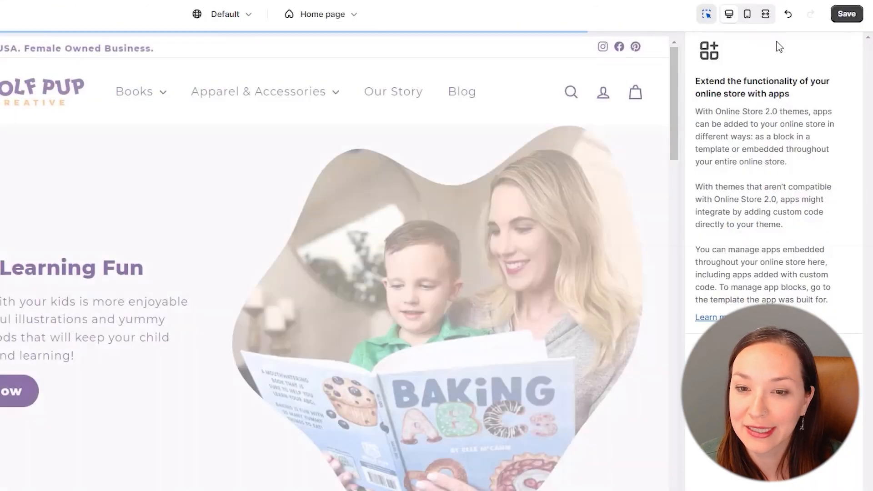
pyautogui.click(841, 19)
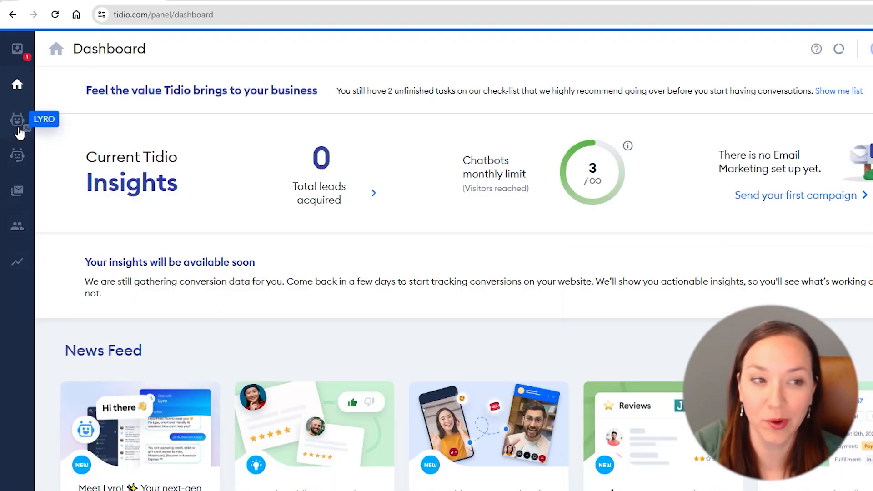
pyautogui.click(18, 131)
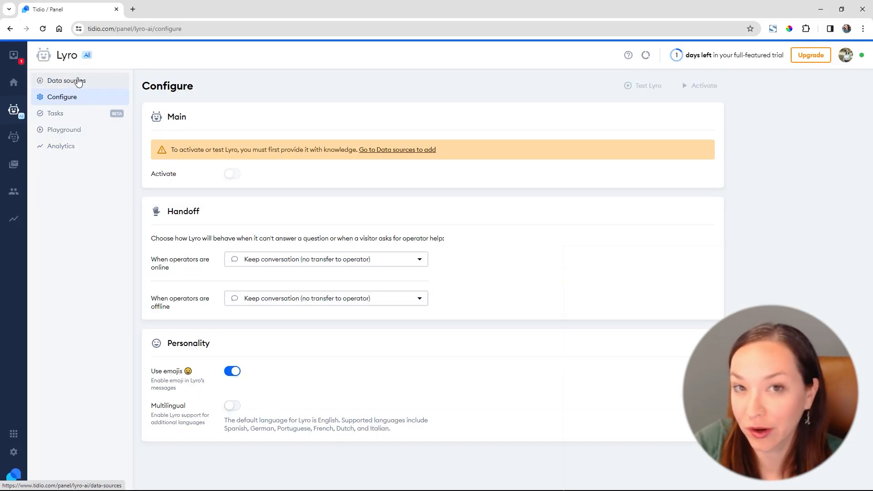
pyautogui.click(79, 81)
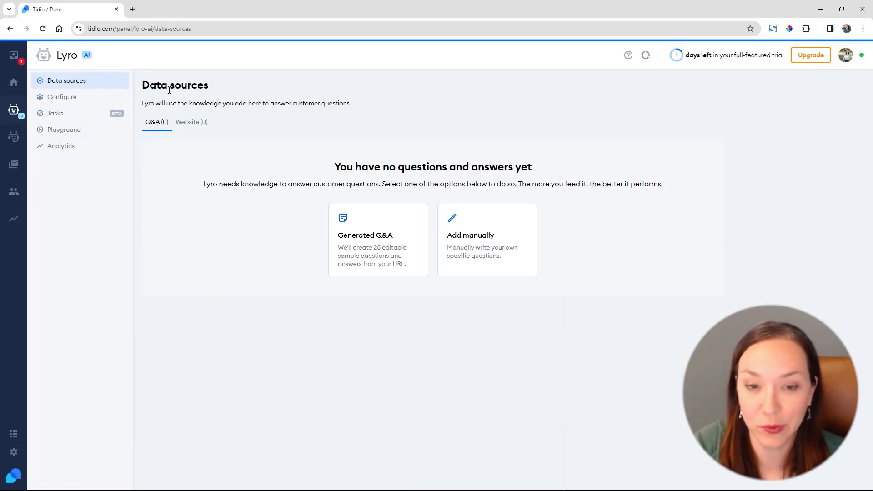
pyautogui.click(189, 124)
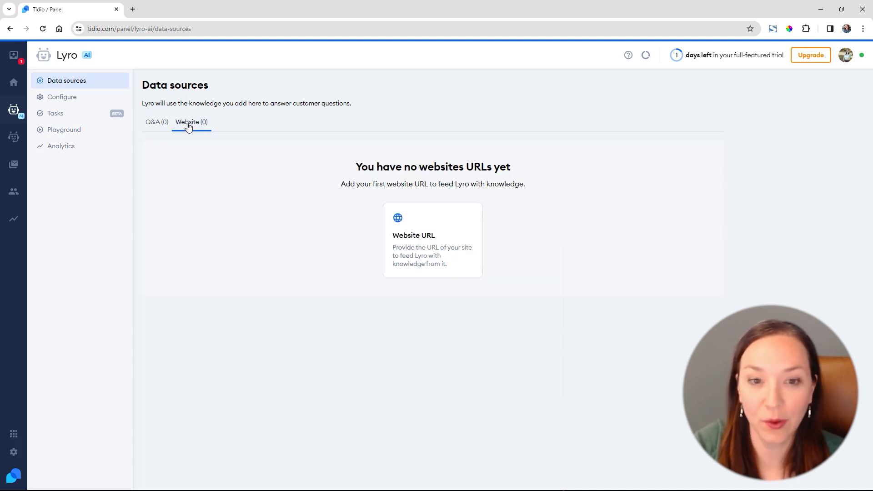
pyautogui.click(441, 251)
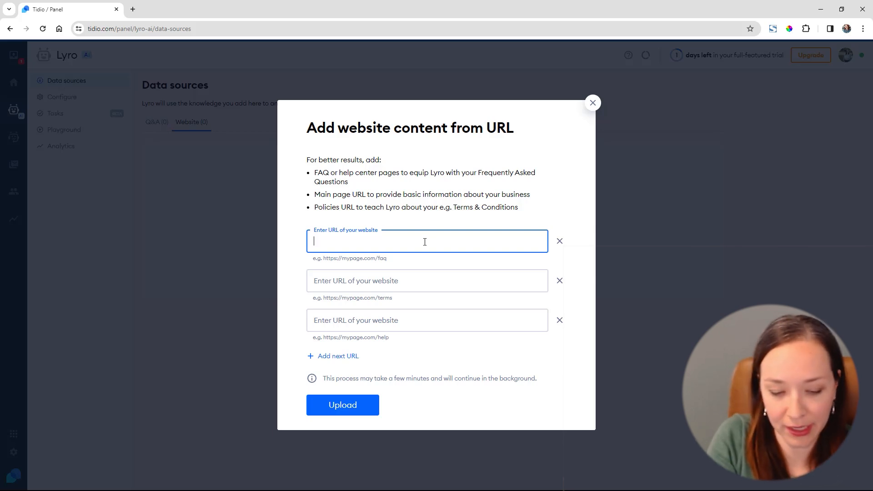
pyautogui.write('https://wolfpupcreative.com')
pyautogui.click(444, 231)
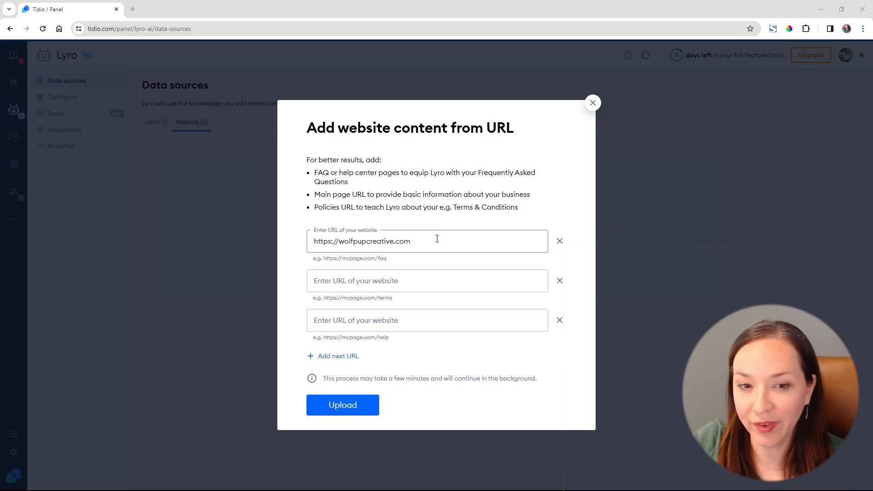
pyautogui.moveTo(434, 243); pyautogui.dragTo(293, 239)
pyautogui.hotkey('ctrl', 'c')
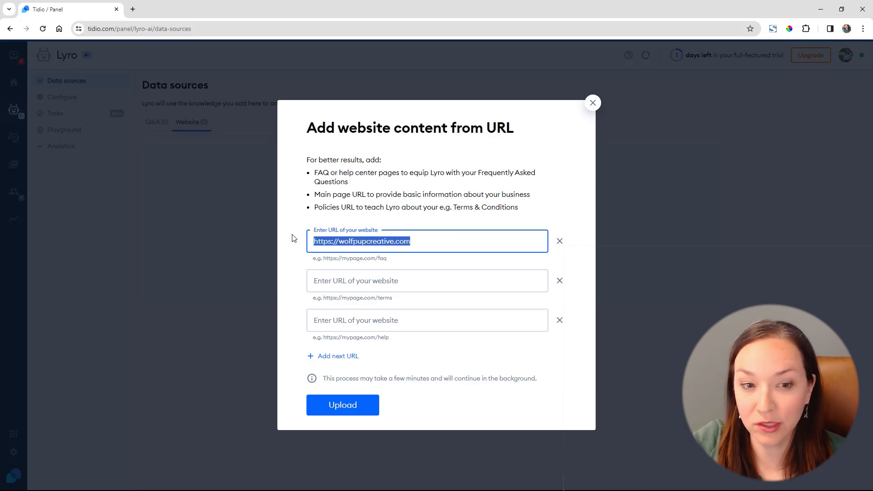
pyautogui.click(392, 282)
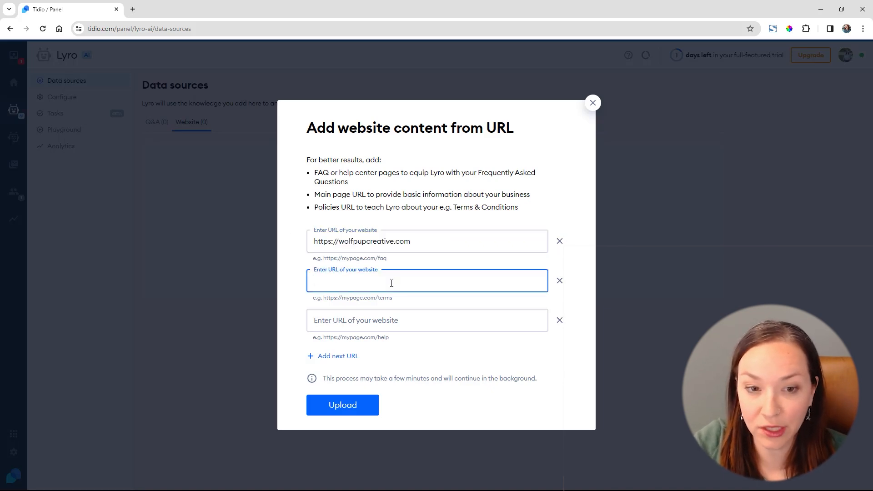
pyautogui.hotkey('ctrl', 'v')
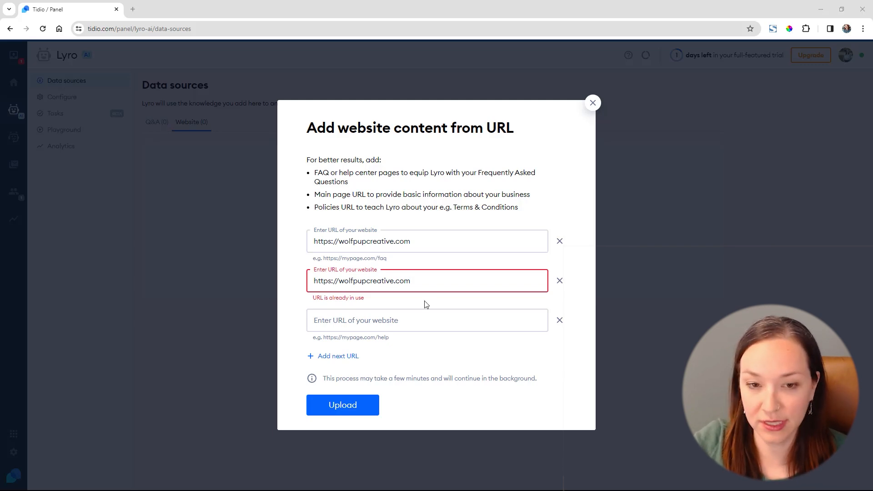
pyautogui.write('/pages/privacy-policy')
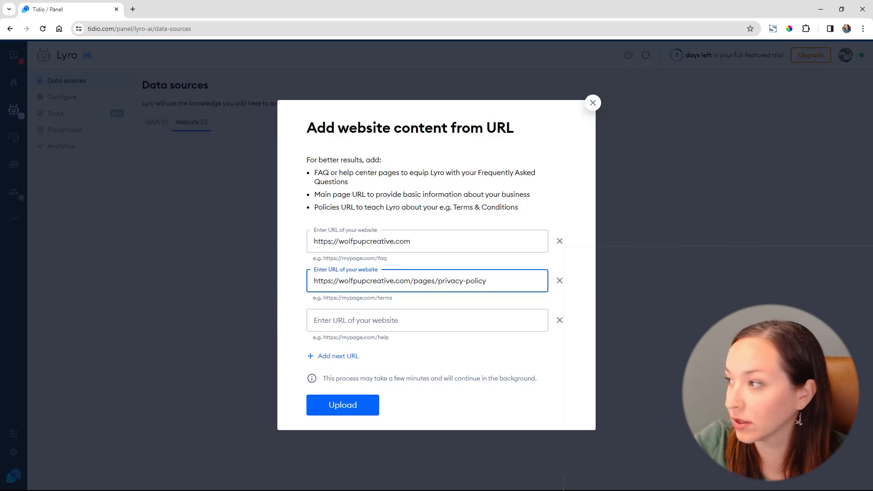
pyautogui.hotkey('alt', 'Tab')
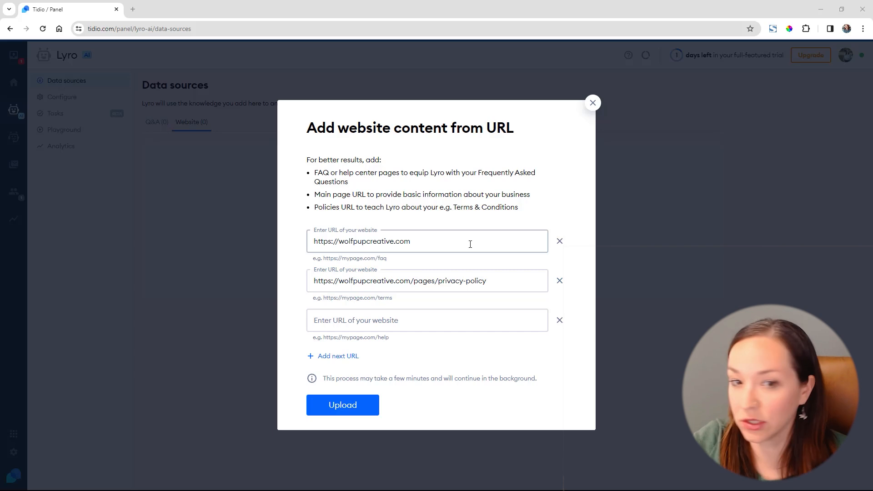
pyautogui.click(448, 280)
pyautogui.hotkey('ctrl', 'a')
pyautogui.hotkey('ctrl', 'c')
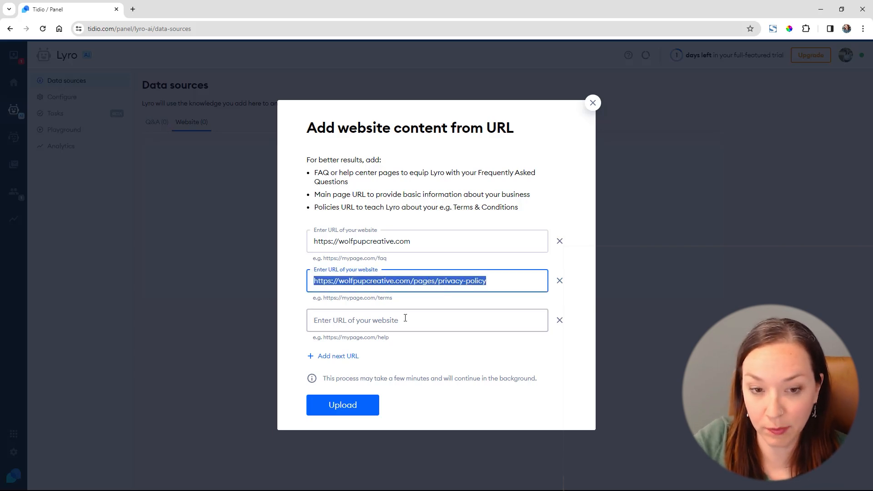
pyautogui.click(406, 319)
pyautogui.hotkey('ctrl', 'v')
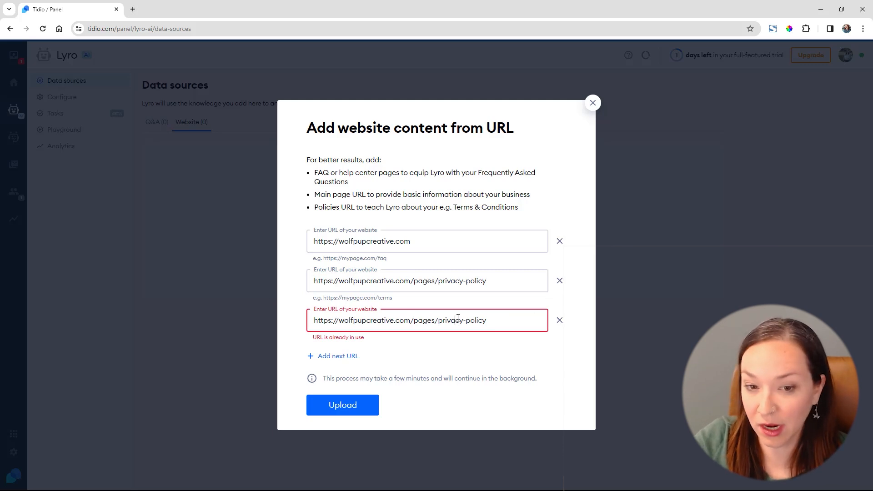
pyautogui.moveTo(438, 322); pyautogui.dragTo(545, 324)
pyautogui.write('returns-policy')
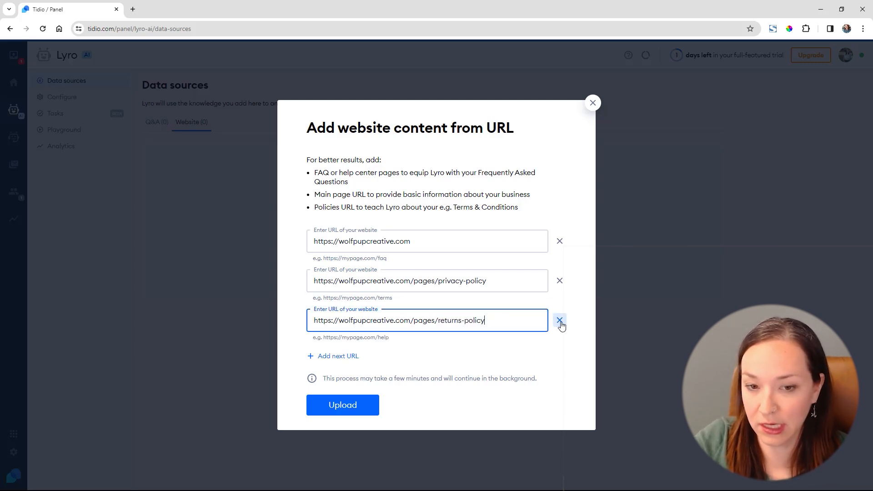
pyautogui.click(338, 357)
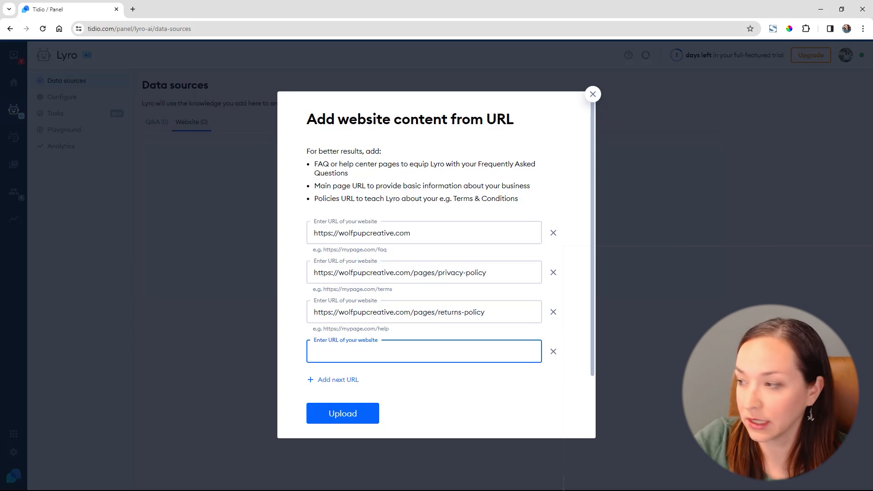
pyautogui.hotkey('alt', 'Tab')
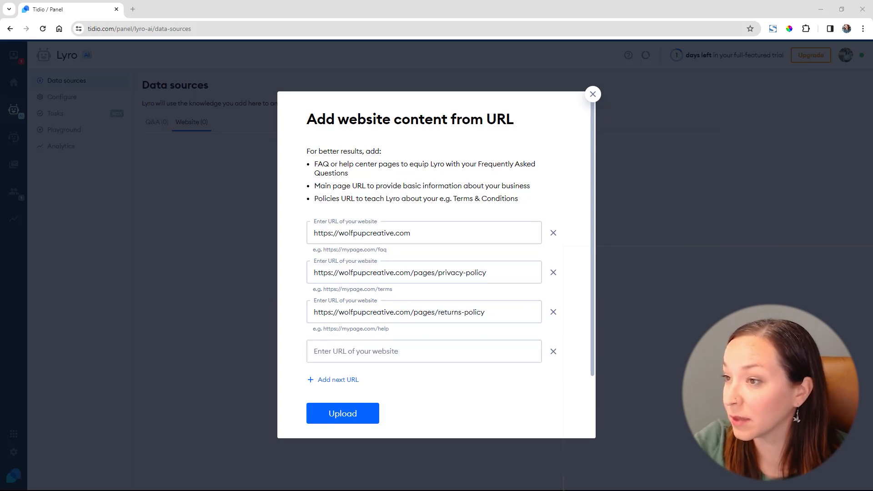
pyautogui.click(435, 353)
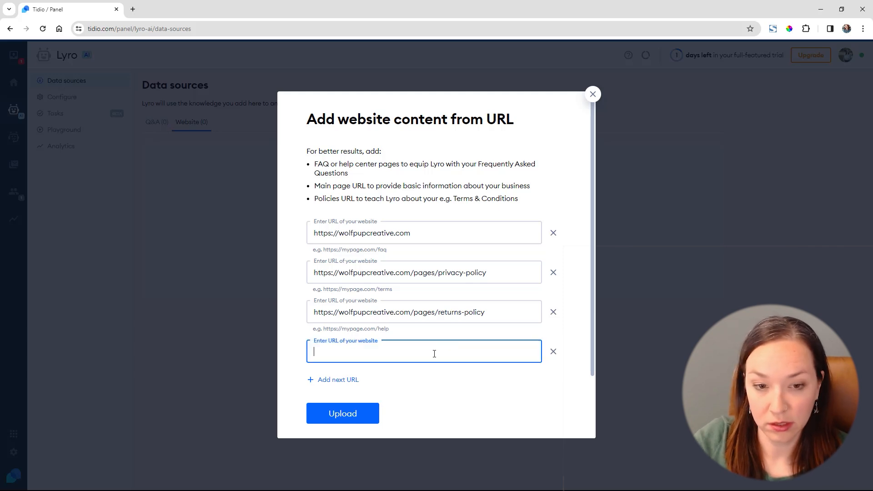
pyautogui.hotkey('ctrl', 'v')
pyautogui.click(339, 381)
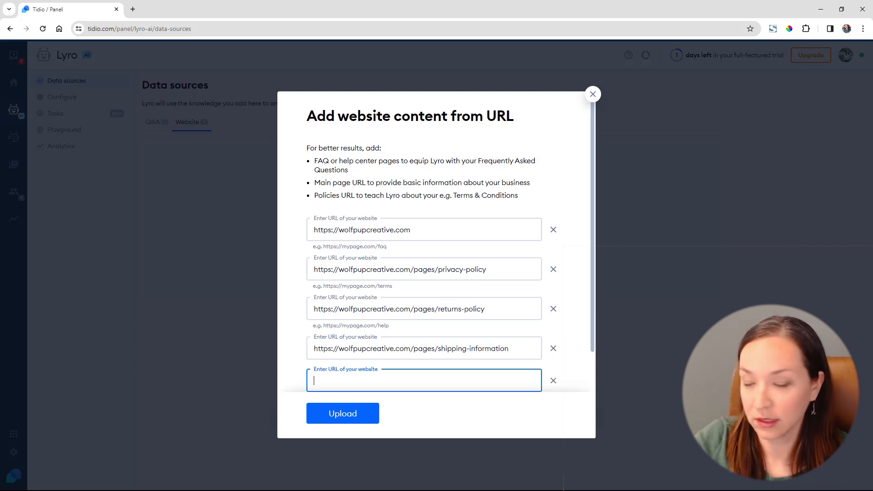
pyautogui.hotkey('alt', 'Tab')
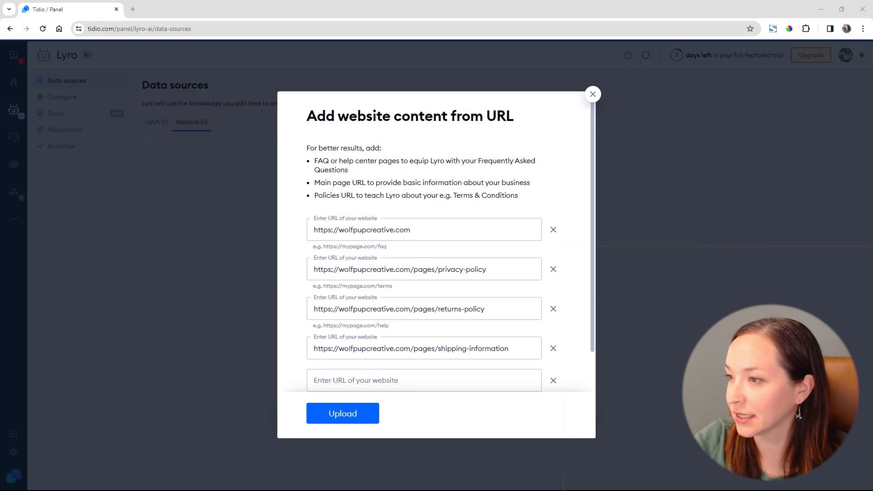
pyautogui.click(406, 381)
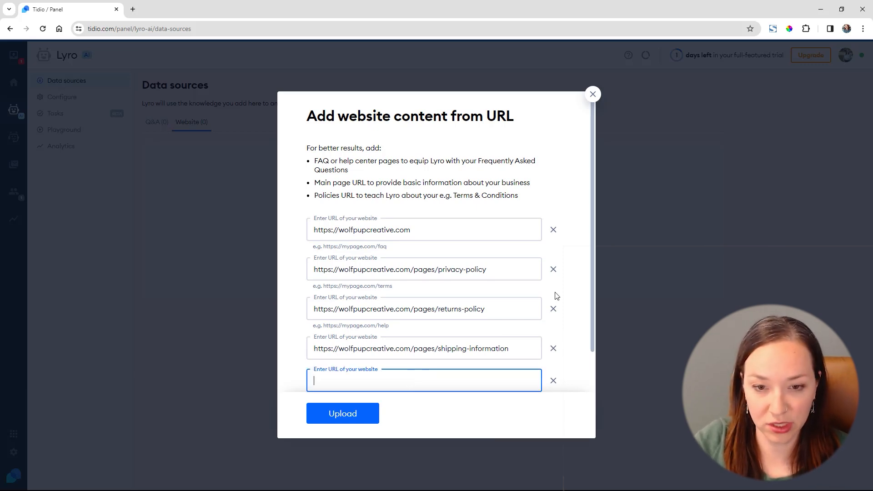
pyautogui.scroll(-1, 560, 291)
pyautogui.hotkey('ctrl', 'v')
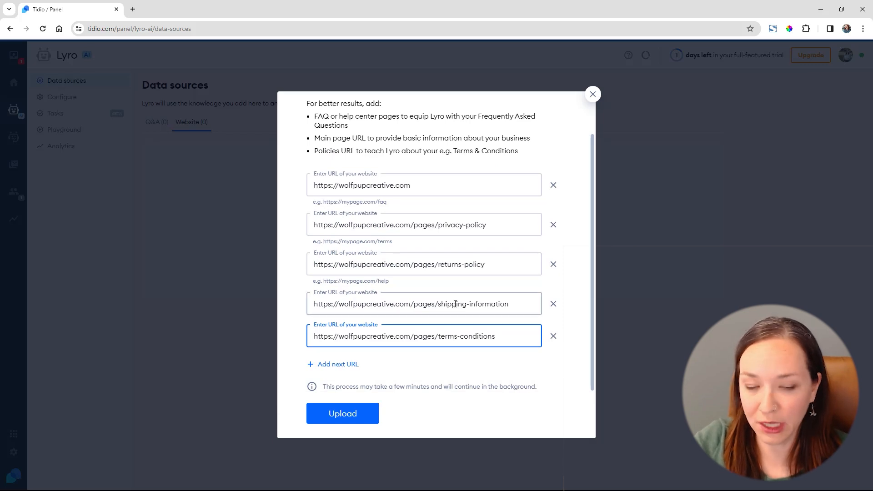
pyautogui.click(367, 419)
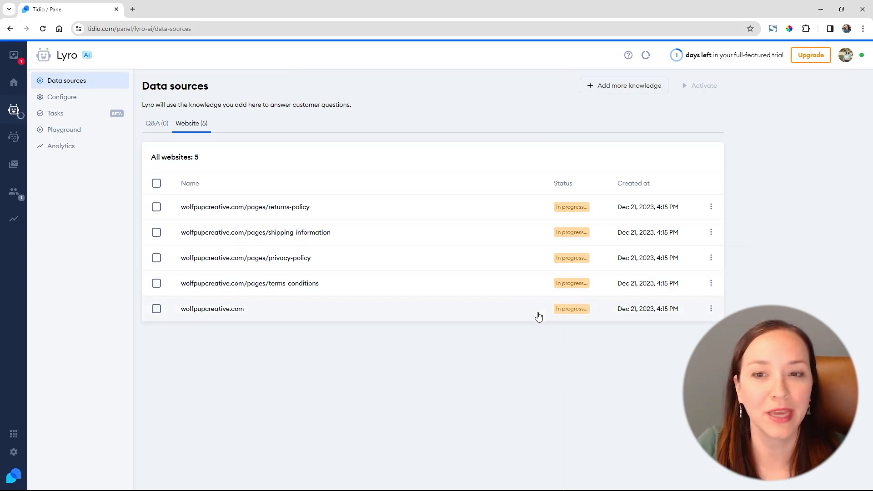
pyautogui.click(162, 128)
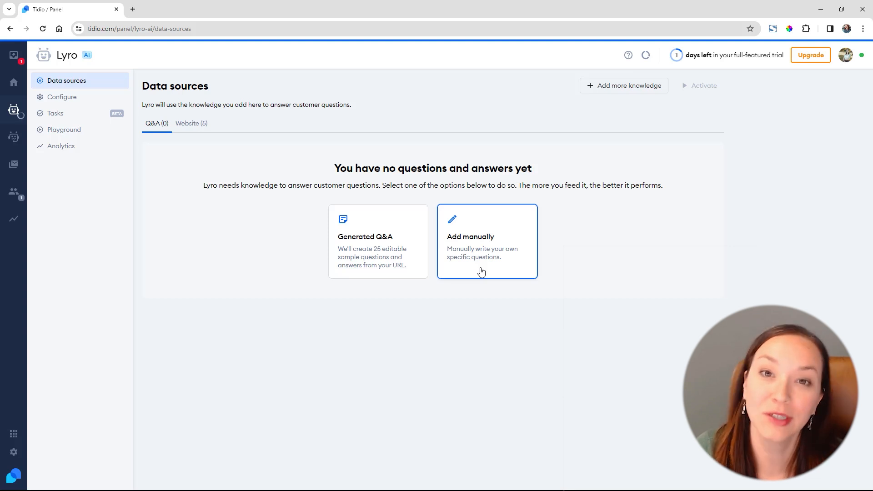
pyautogui.click(386, 246)
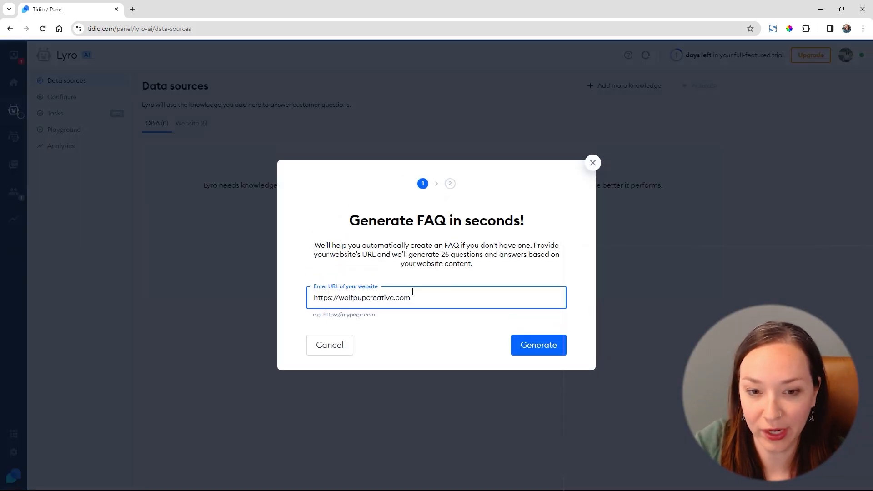
pyautogui.click(540, 349)
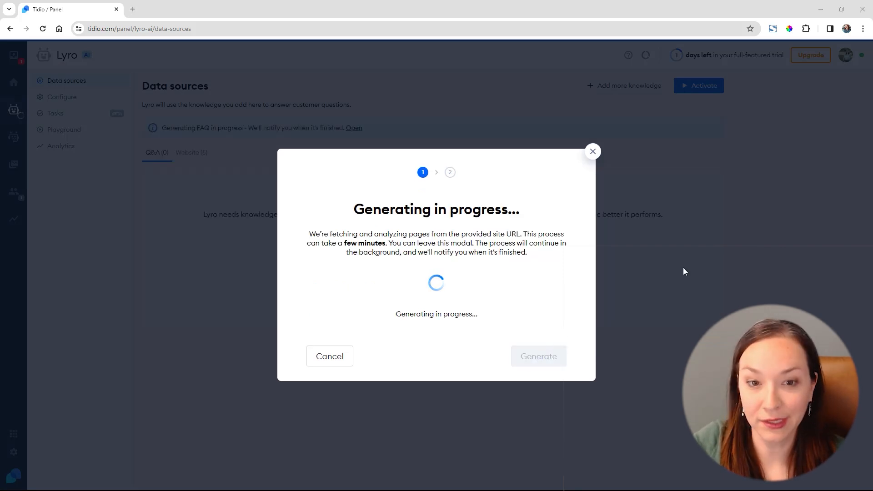
pyautogui.click(592, 152)
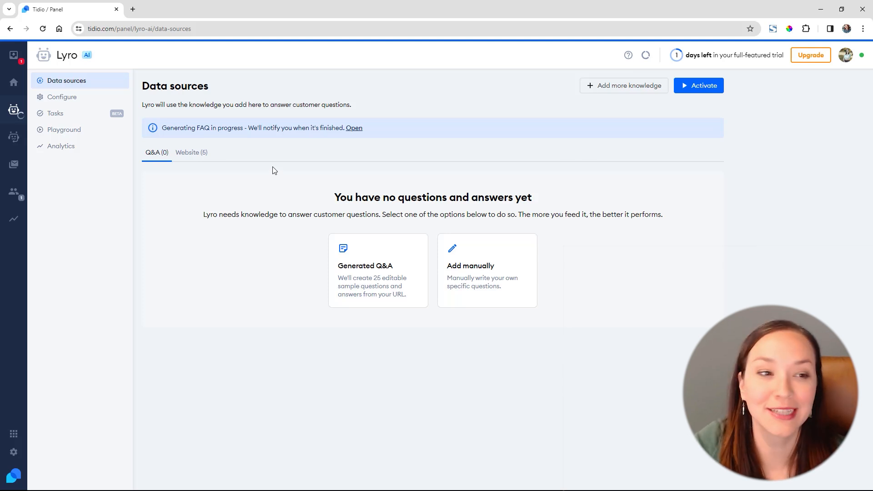
# - Create a Lyro task from the Check order status template for Shopify stores
pyautogui.click(65, 117)
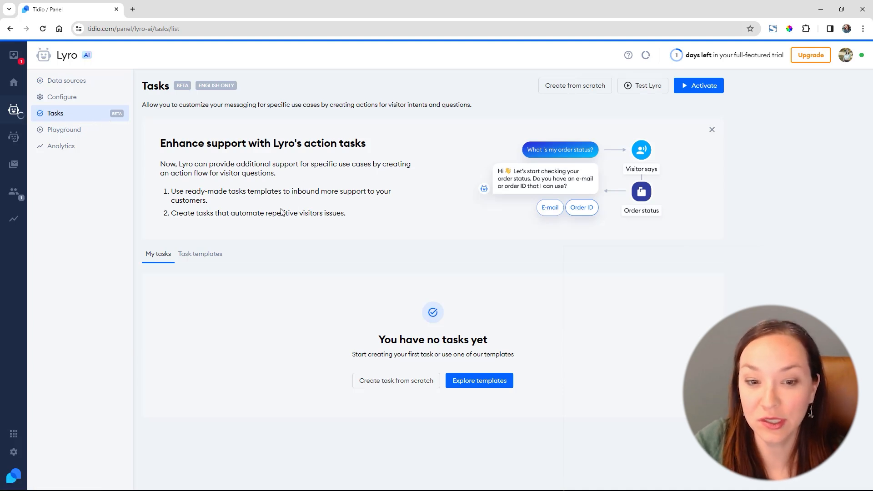
pyautogui.click(209, 255)
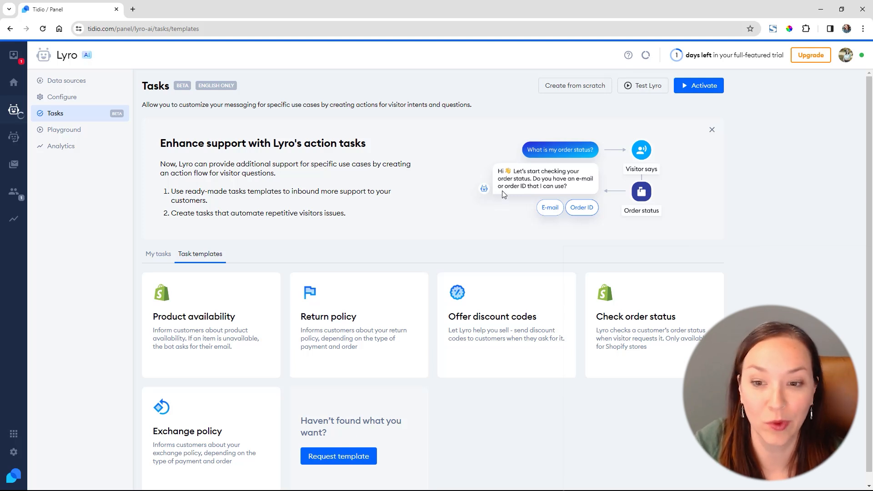
pyautogui.moveTo(675, 284)
pyautogui.scroll(-1, 676, 284)
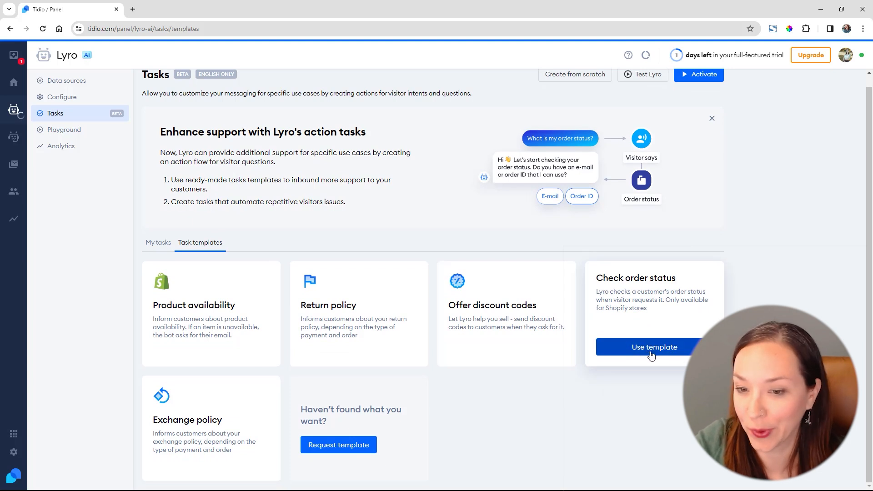
pyautogui.click(675, 356)
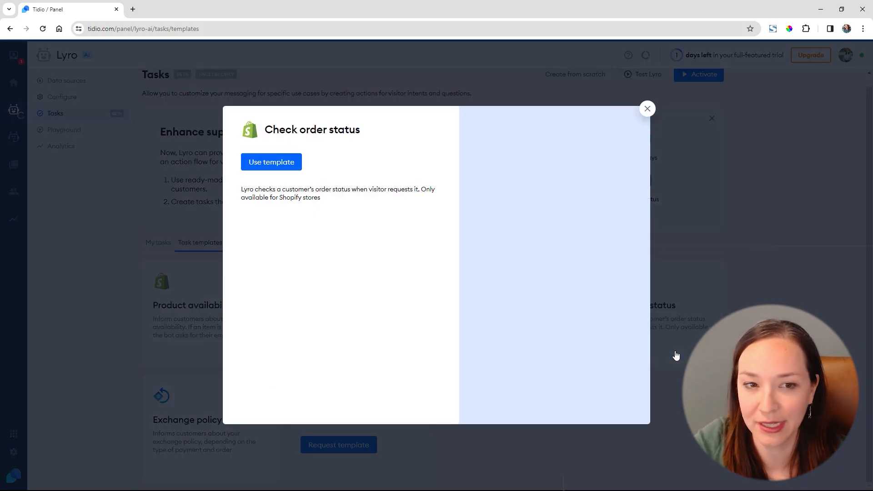
pyautogui.click(279, 164)
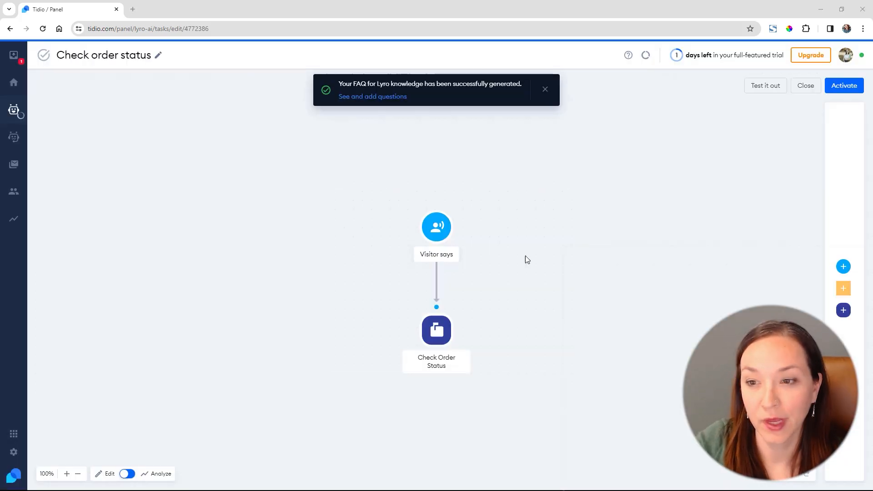
# - Inspect the Check Order Status action's settings in the task flow and activate the task
pyautogui.moveTo(441, 236)
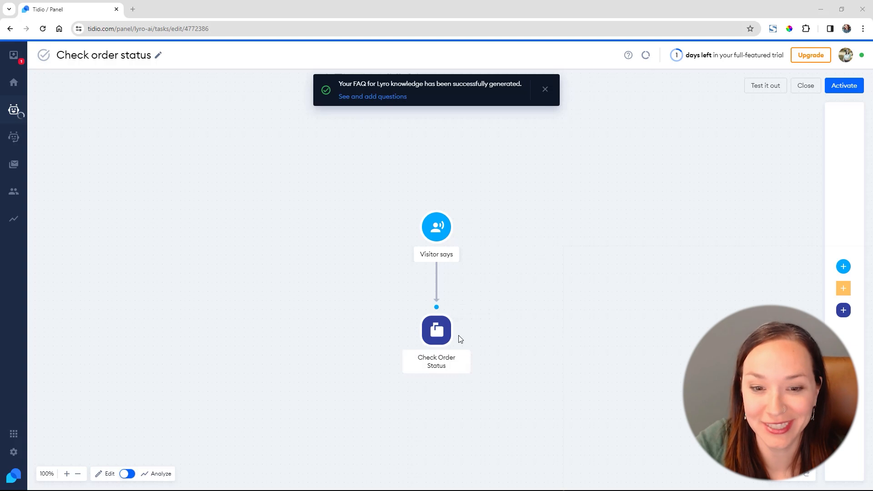
pyautogui.click(434, 331)
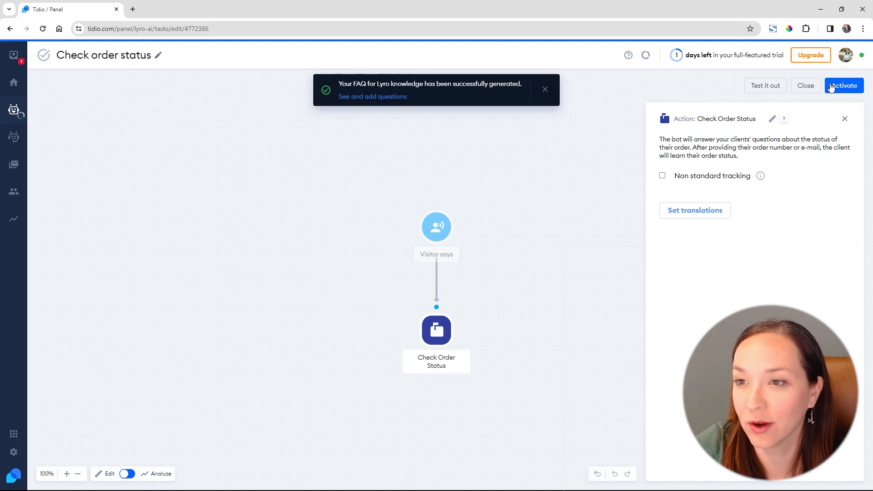
pyautogui.click(855, 89)
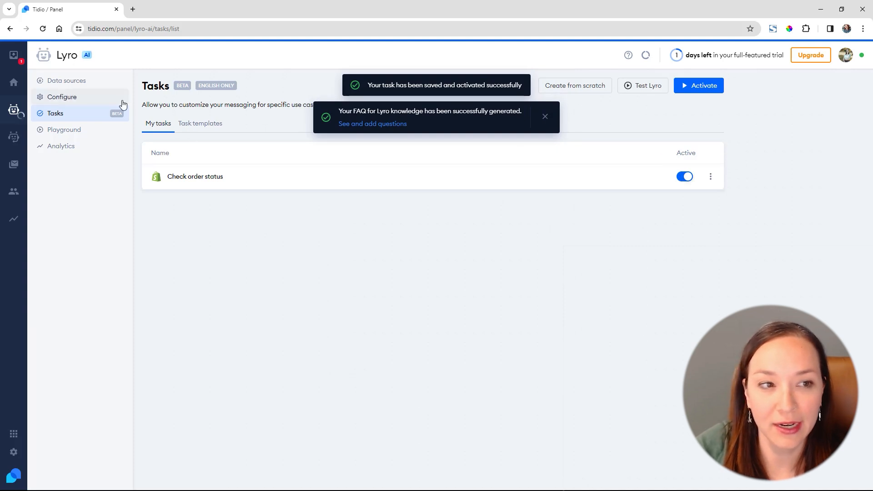
# - Review the generated questions and add them all to Lyro's Q&A except "Can I get a refund for a digital product?"
pyautogui.click(91, 85)
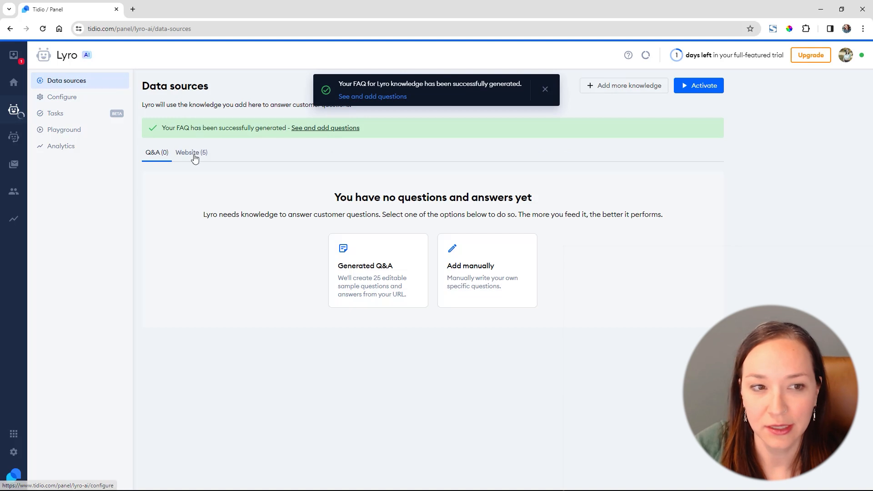
pyautogui.click(341, 129)
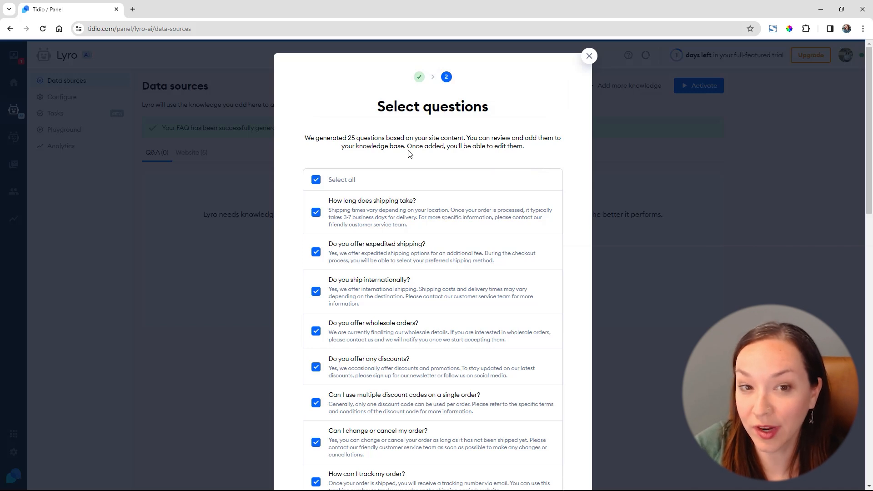
pyautogui.scroll(-1, 477, 200)
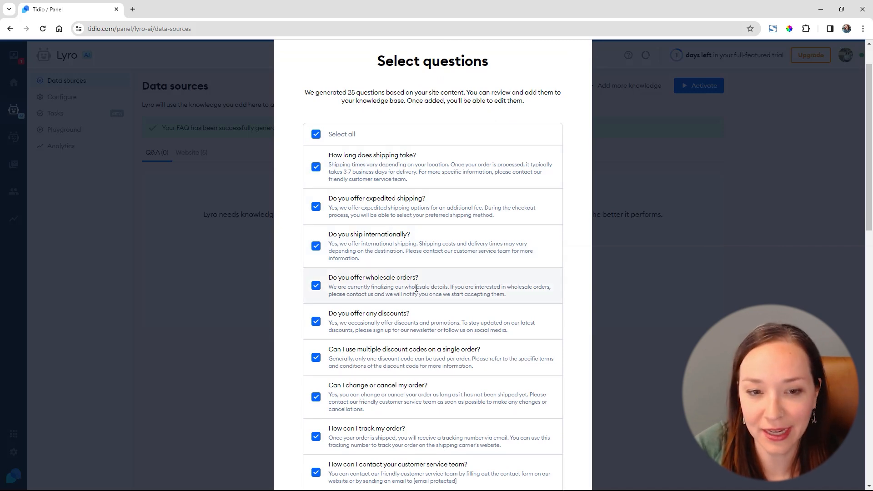
pyautogui.scroll(-4, 416, 288)
pyautogui.scroll(2, 386, 268)
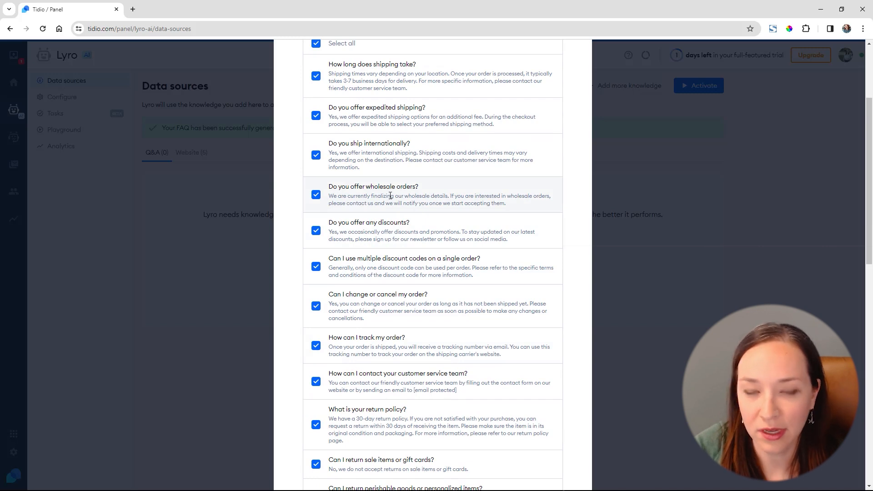
pyautogui.scroll(-4, 403, 228)
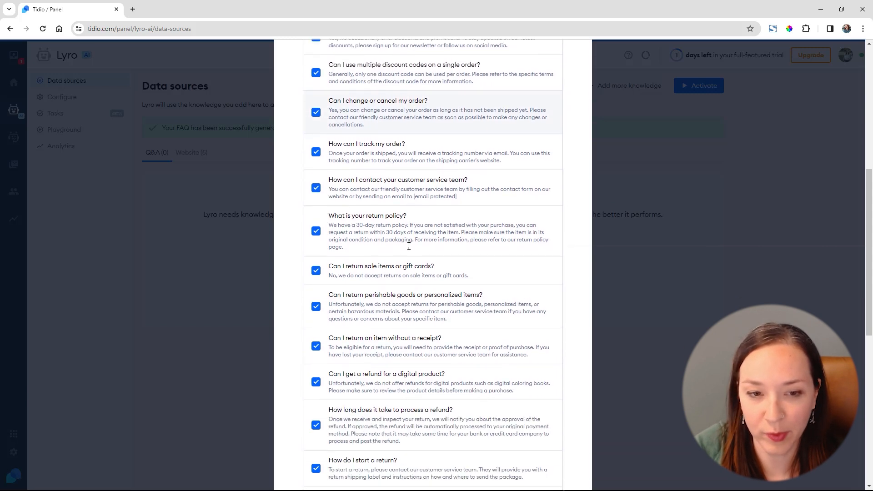
pyautogui.scroll(-3, 409, 246)
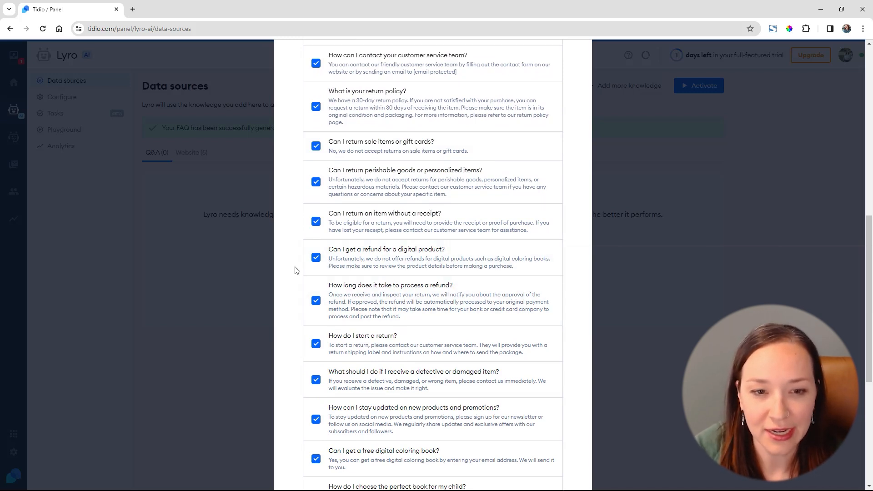
pyautogui.click(316, 258)
pyautogui.scroll(-6, 552, 314)
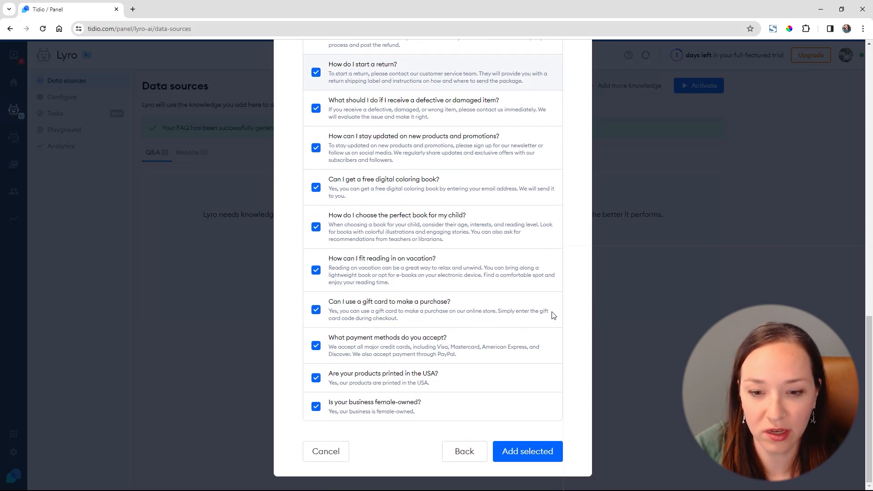
pyautogui.click(533, 455)
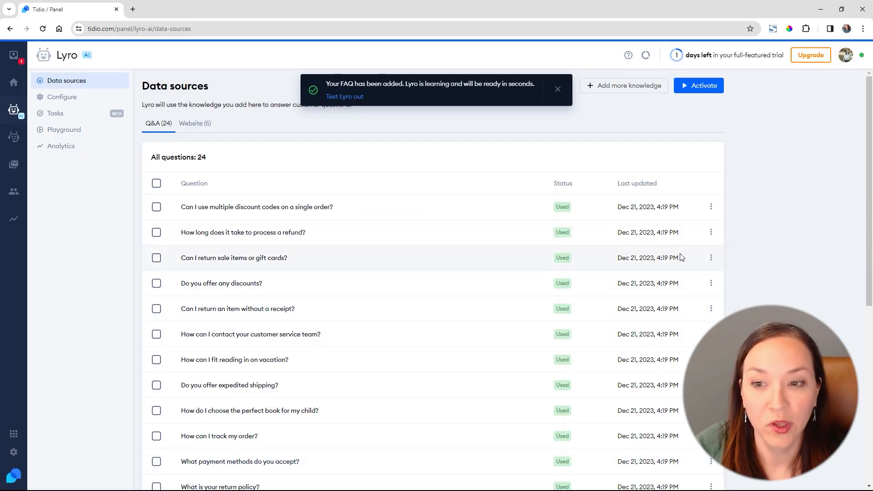
# - Open the Q&A entry "How long does it take to process a refund?" for editing and save it
pyautogui.click(711, 232)
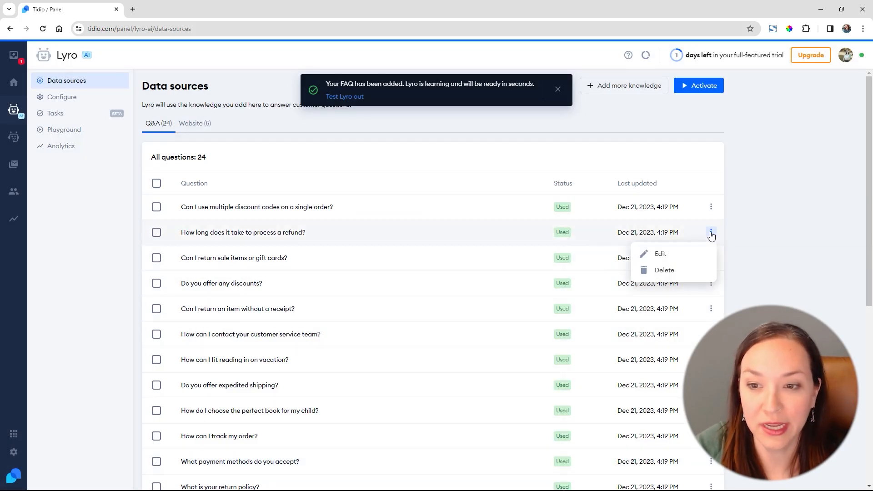
pyautogui.click(670, 256)
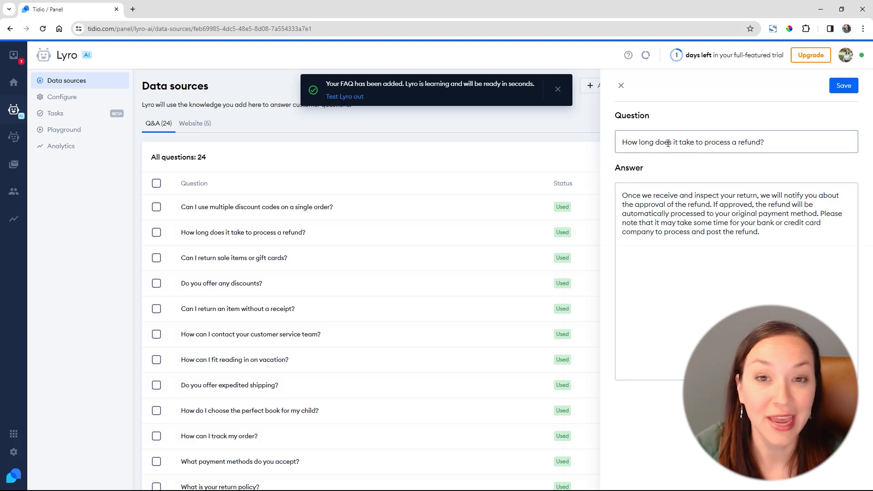
pyautogui.click(843, 86)
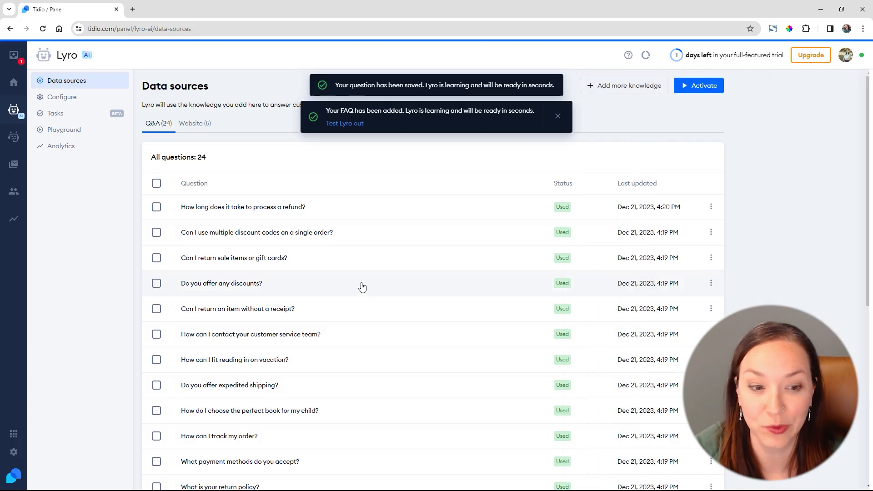
# - Delete the question "How can I fit reading in on vacation?" from Lyro's Q&A and view the website sources
pyautogui.scroll(-1, 362, 286)
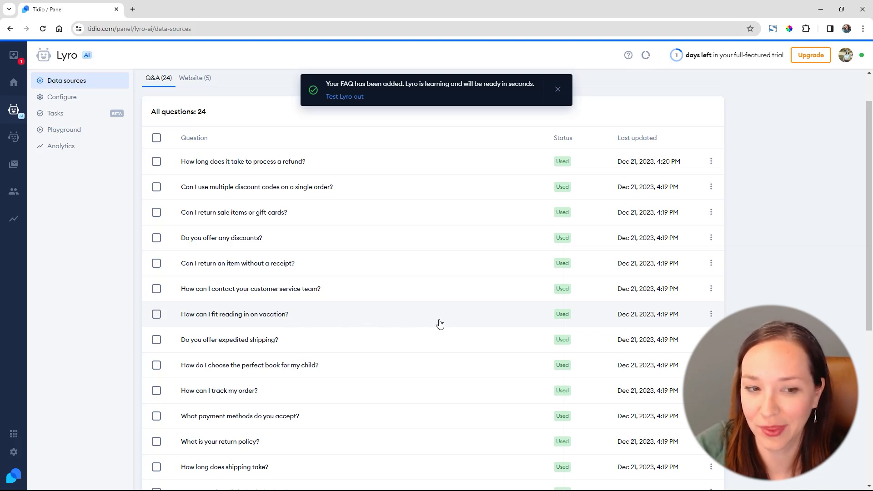
pyautogui.click(711, 315)
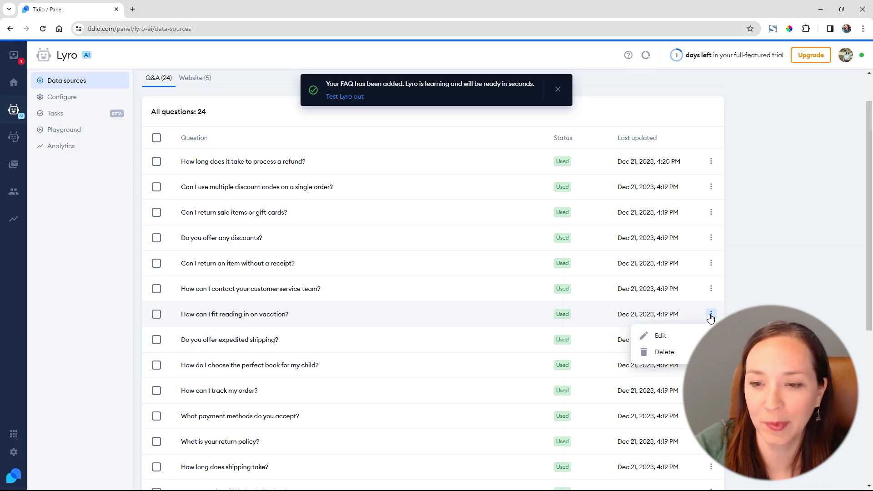
pyautogui.click(656, 357)
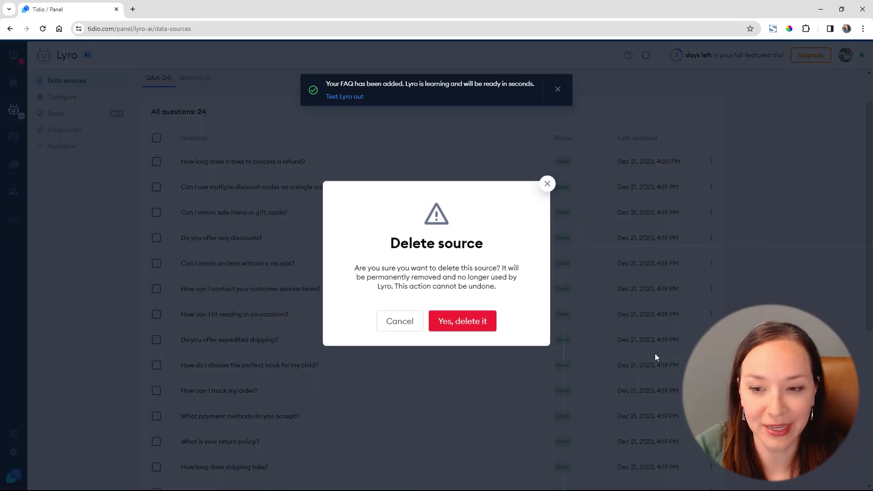
pyautogui.click(466, 320)
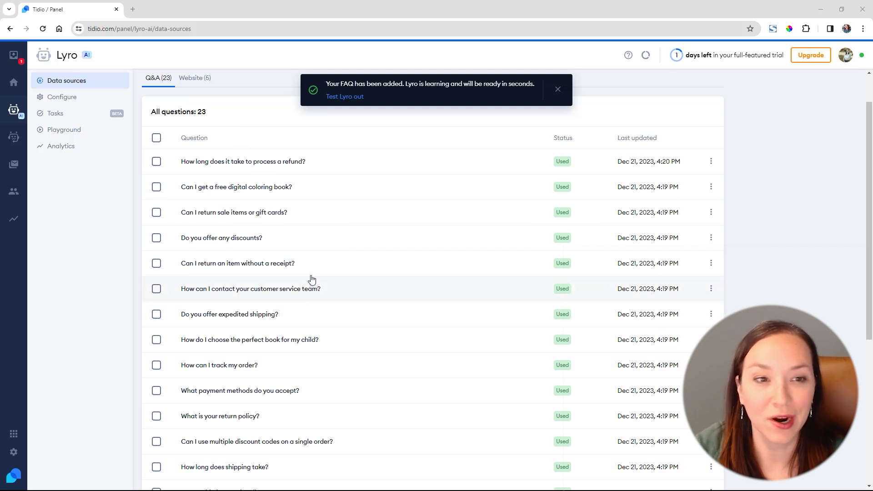
pyautogui.scroll(1, 312, 279)
pyautogui.click(204, 124)
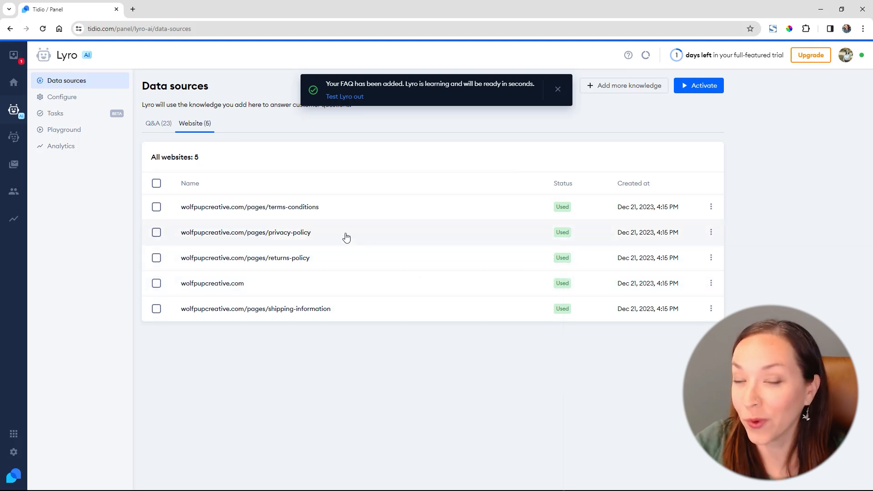
# - Test Lyro in the Playground with the sample questions on price changes and wholesale orders, plus "I live in europe can you ship to me?"
pyautogui.click(89, 136)
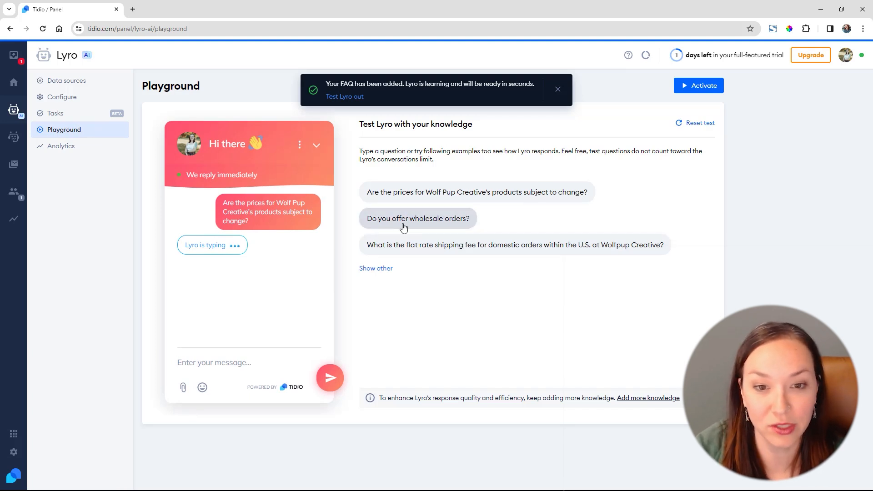
pyautogui.click(408, 223)
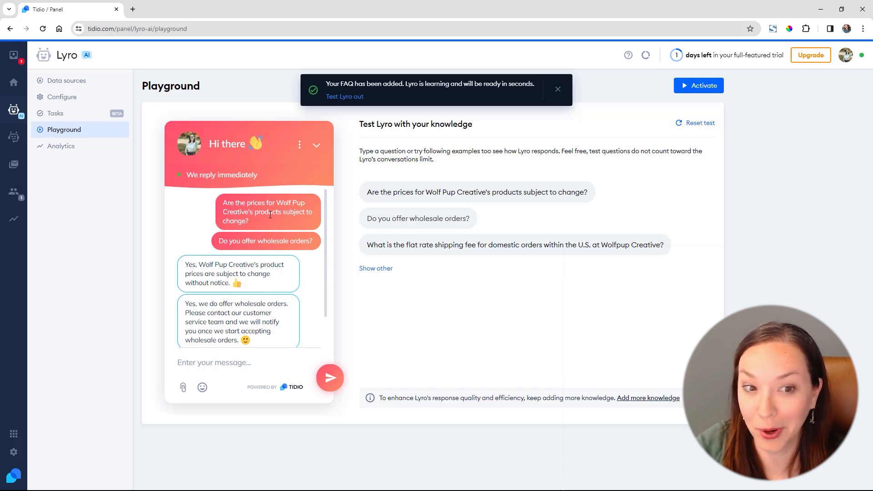
pyautogui.scroll(-1, 294, 248)
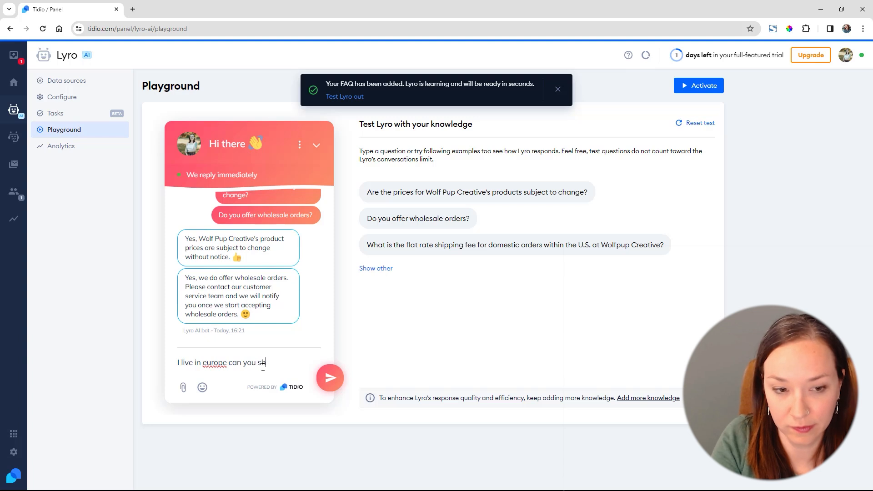
pyautogui.write('?')
pyautogui.press('Return')
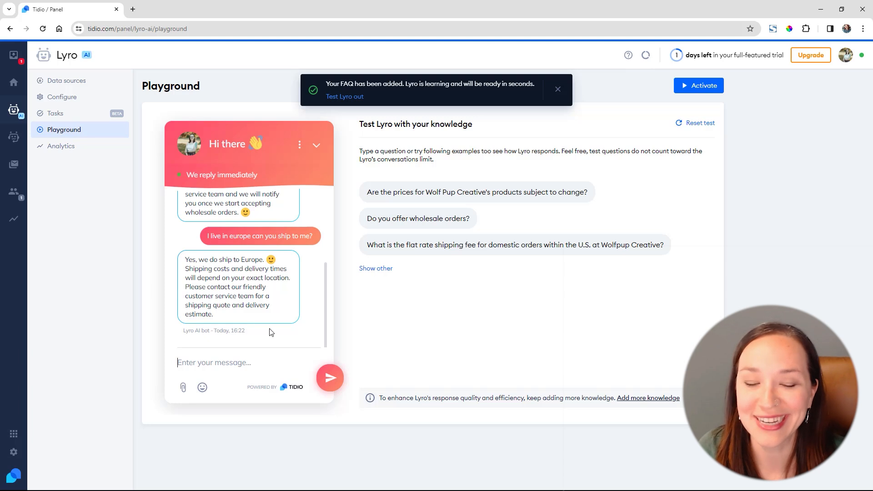
pyautogui.click(557, 89)
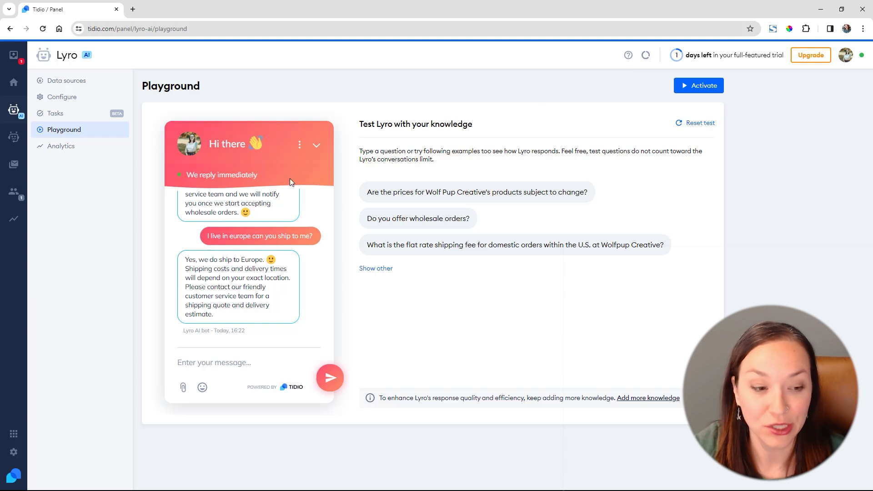
# - Integrate Facebook Messenger as a channel in the project settings, continuing with the store owner's Facebook account
pyautogui.click(15, 453)
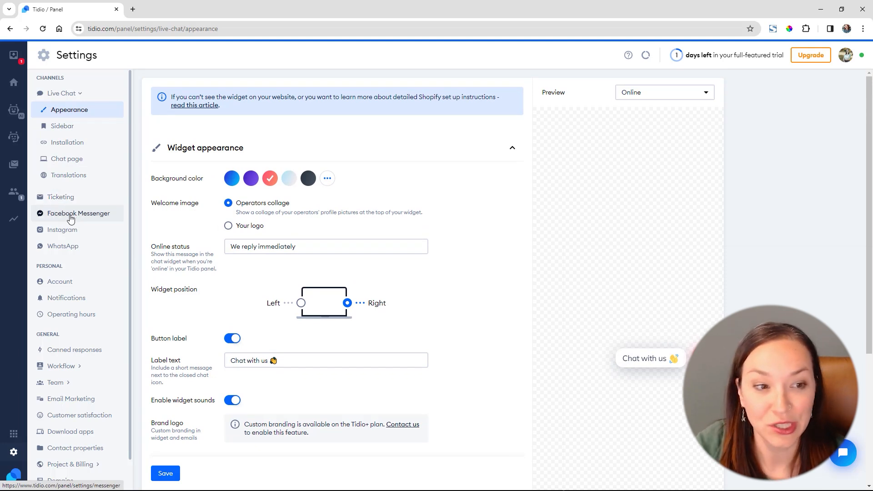
pyautogui.click(73, 215)
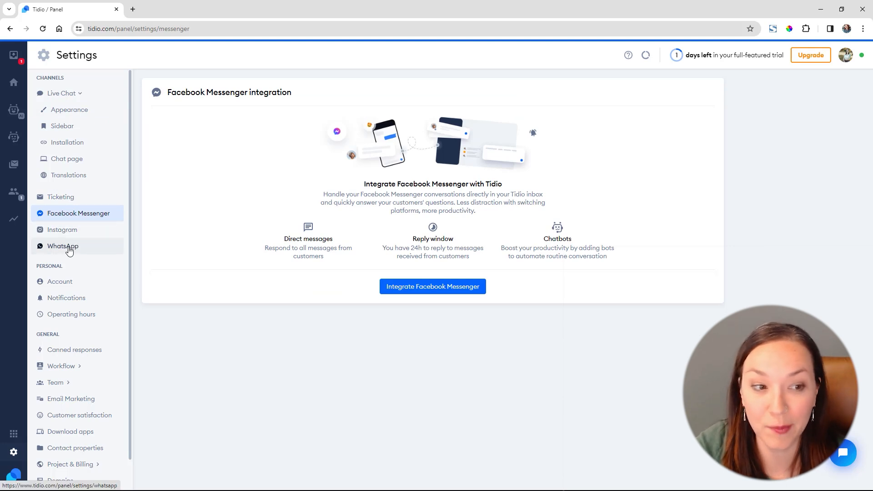
pyautogui.click(75, 200)
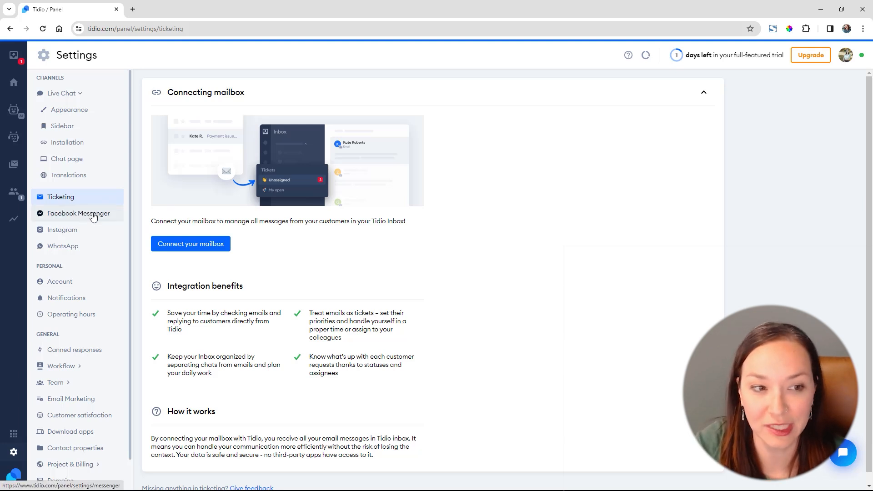
pyautogui.click(84, 213)
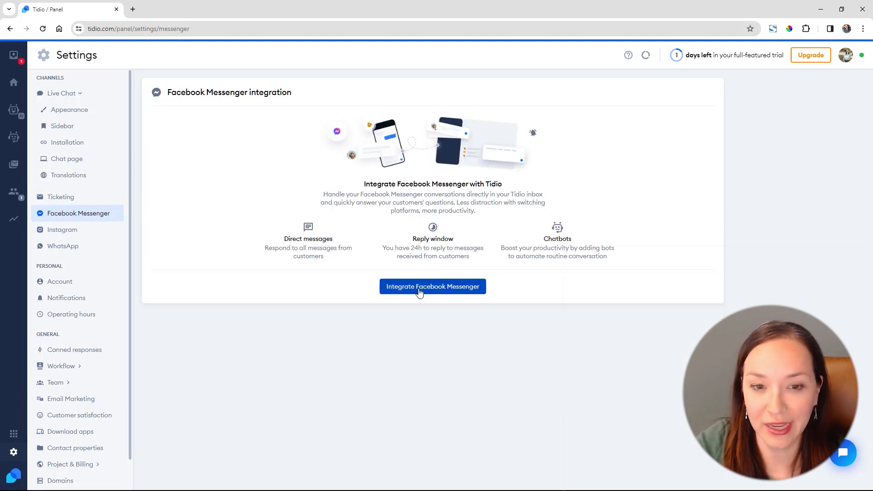
pyautogui.click(453, 288)
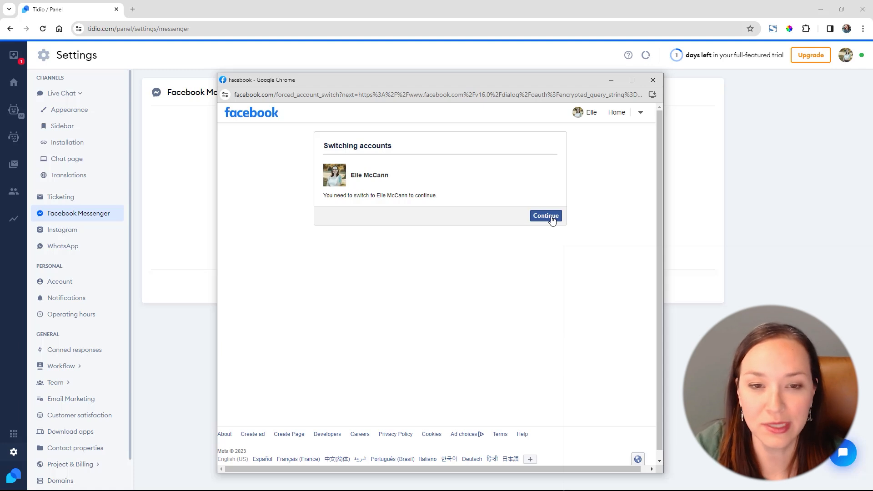
pyautogui.click(547, 216)
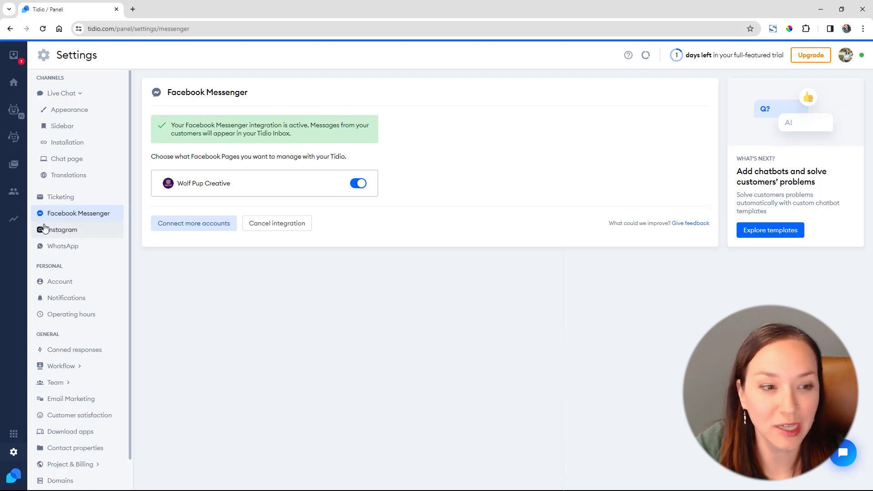
# - Integrate Instagram as a channel, going through the preparation tips and continuing with the previously linked Facebook account
pyautogui.click(74, 231)
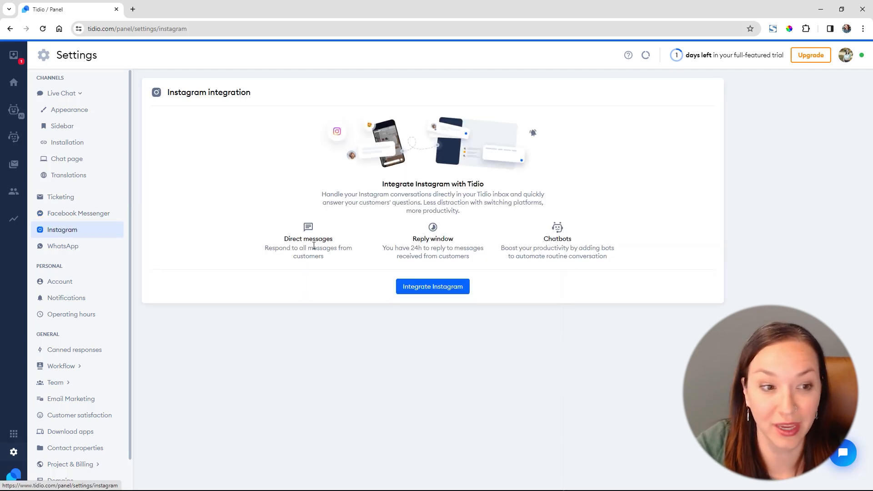
pyautogui.click(448, 286)
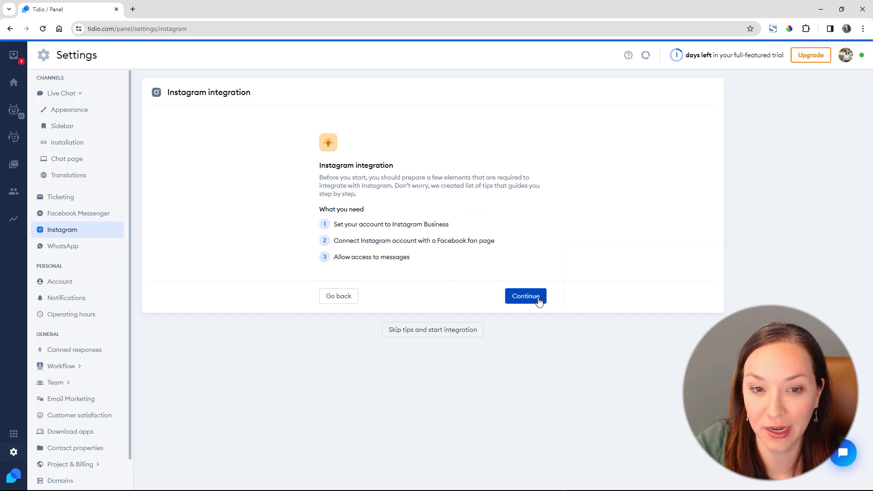
pyautogui.click(527, 298)
pyautogui.click(533, 247)
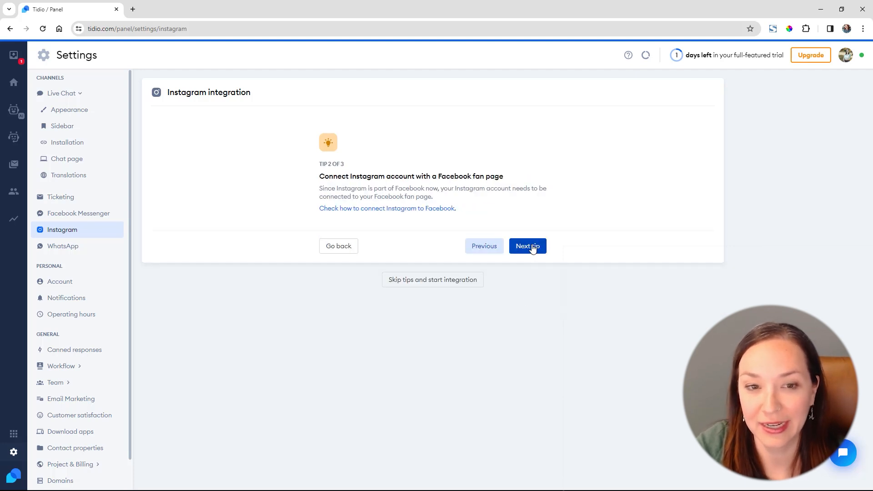
pyautogui.click(535, 249)
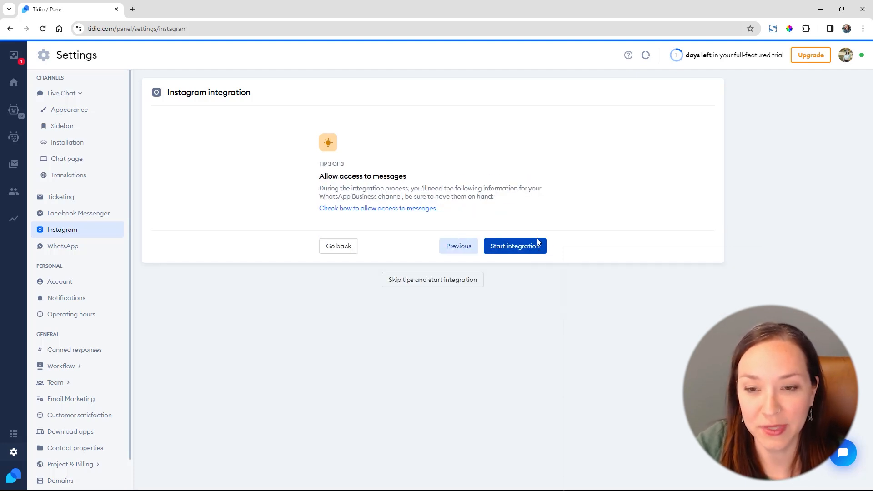
pyautogui.click(523, 246)
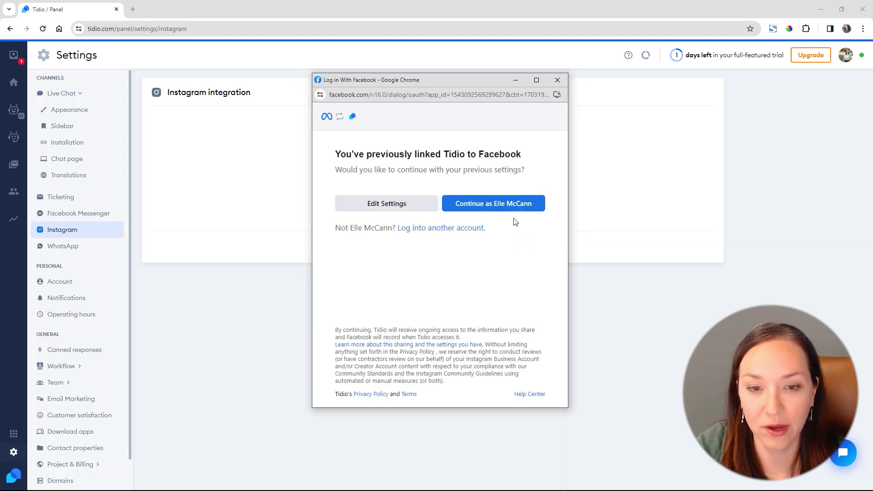
pyautogui.click(491, 209)
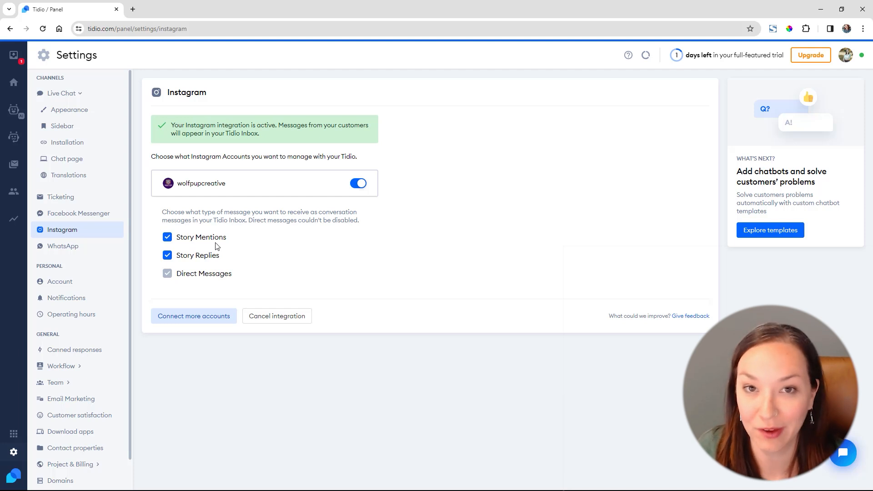
# - View the WhatsApp integration page and the Ticketing mailbox connection settings
pyautogui.click(91, 251)
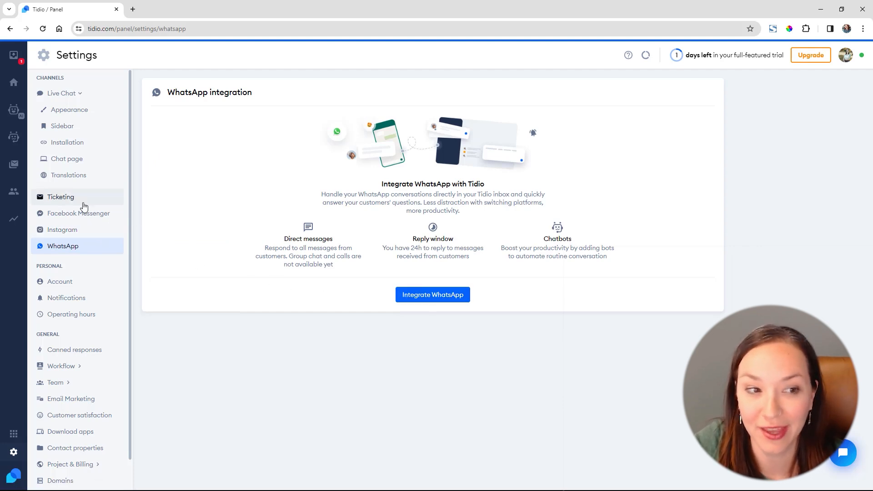
pyautogui.click(89, 198)
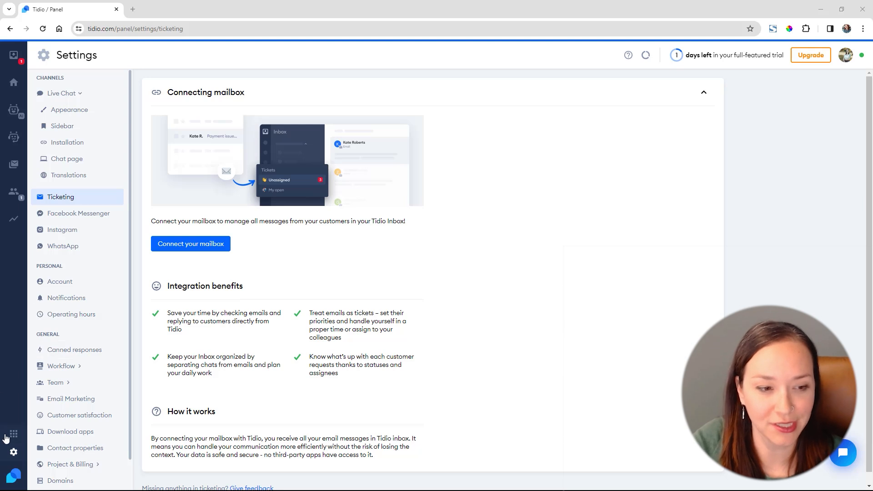
# - Browse the full catalogue of available Tidio integrations down to the request and build-your-own options
pyautogui.click(13, 435)
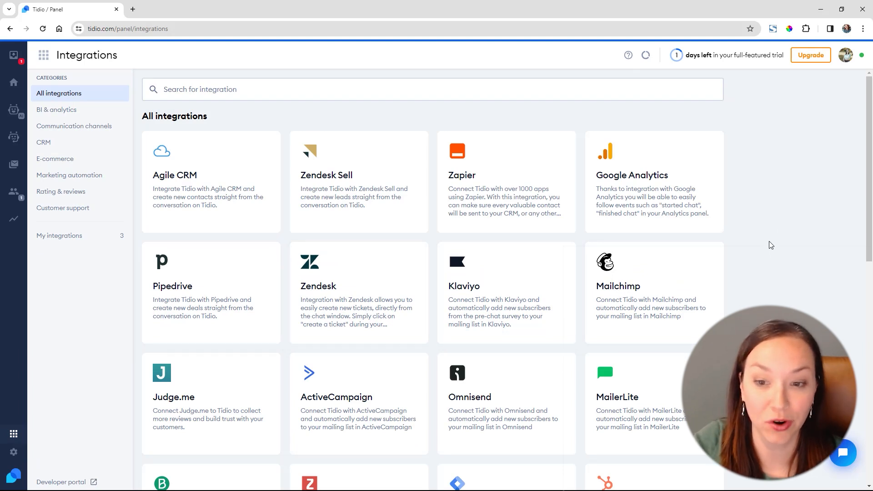
pyautogui.scroll(-2, 769, 246)
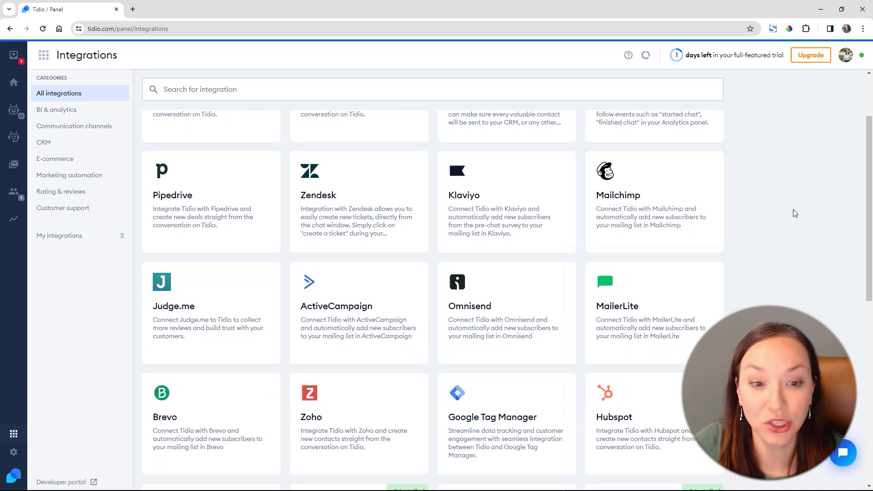
pyautogui.moveTo(214, 286)
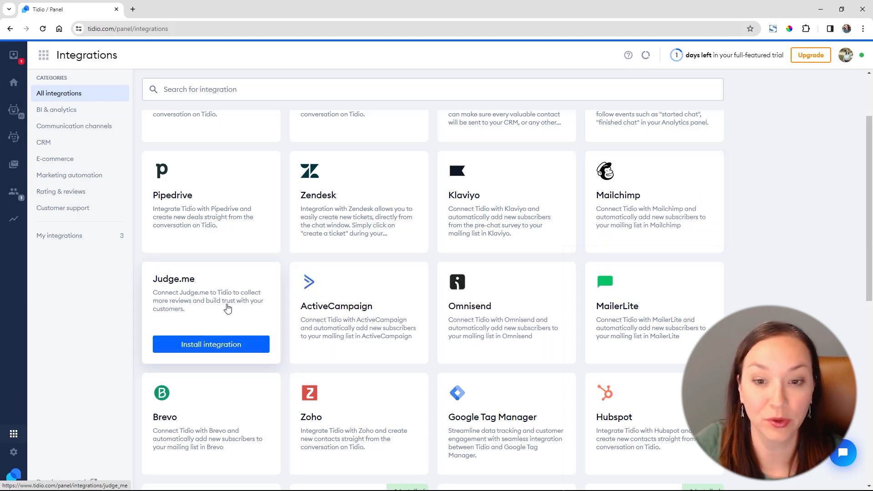
pyautogui.scroll(-7, 272, 287)
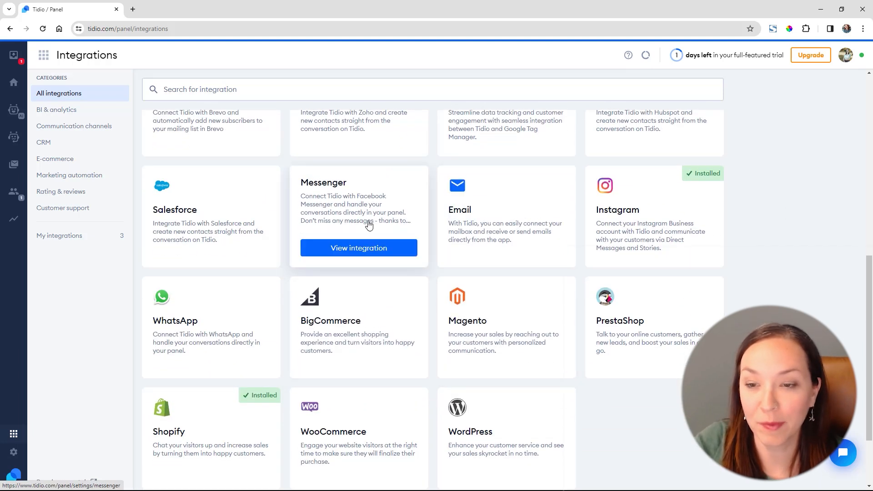
pyautogui.scroll(-2, 834, 259)
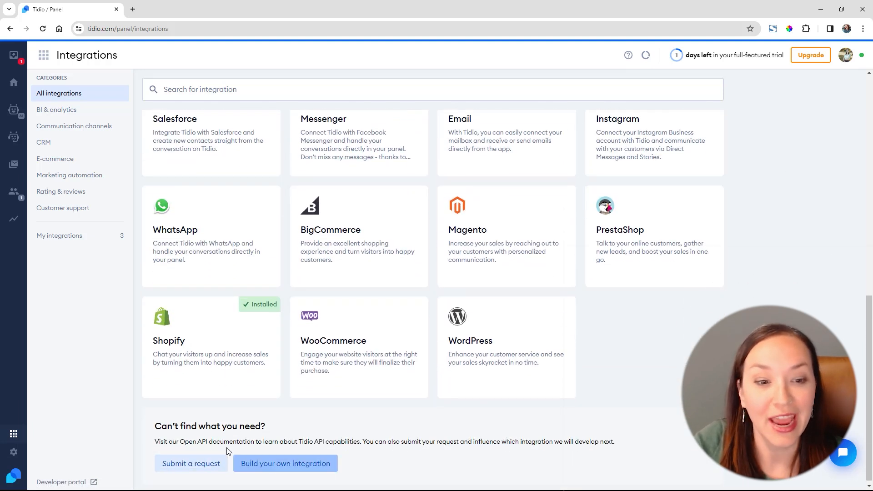
pyautogui.moveTo(217, 346)
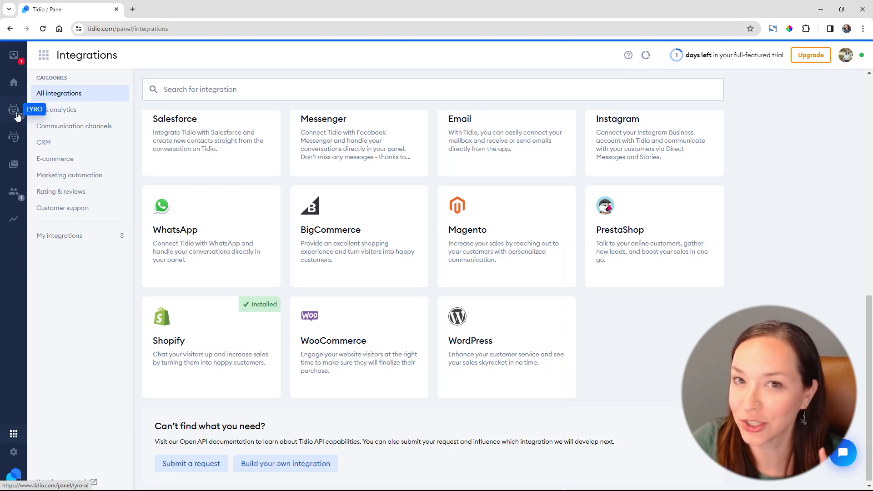
# - Activate Lyro and set its handoff to transfer the conversation to an operator when operators are online
pyautogui.click(14, 110)
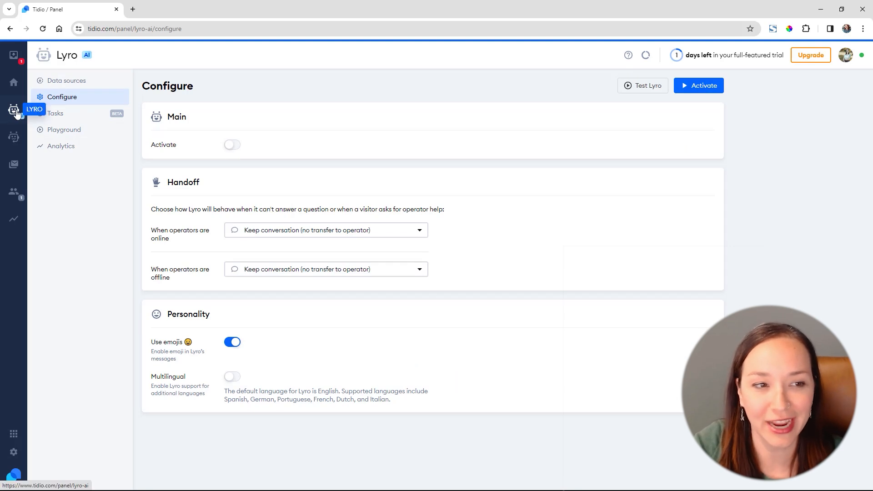
pyautogui.click(231, 146)
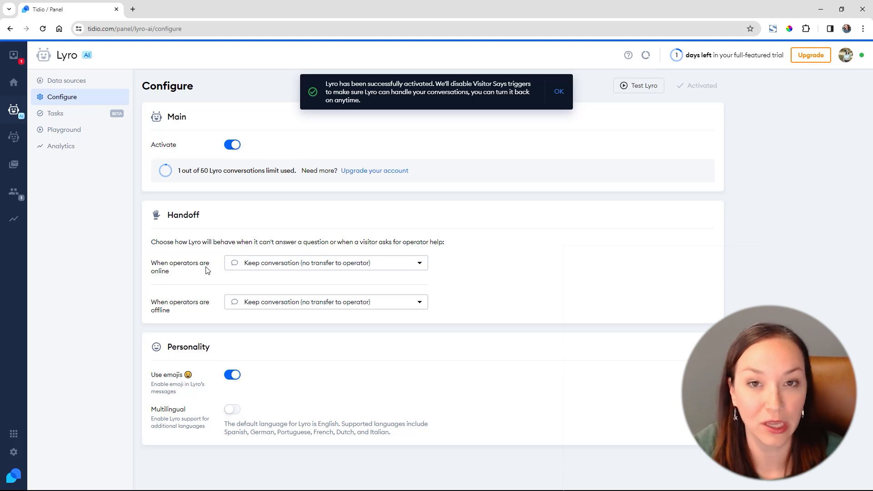
pyautogui.click(299, 269)
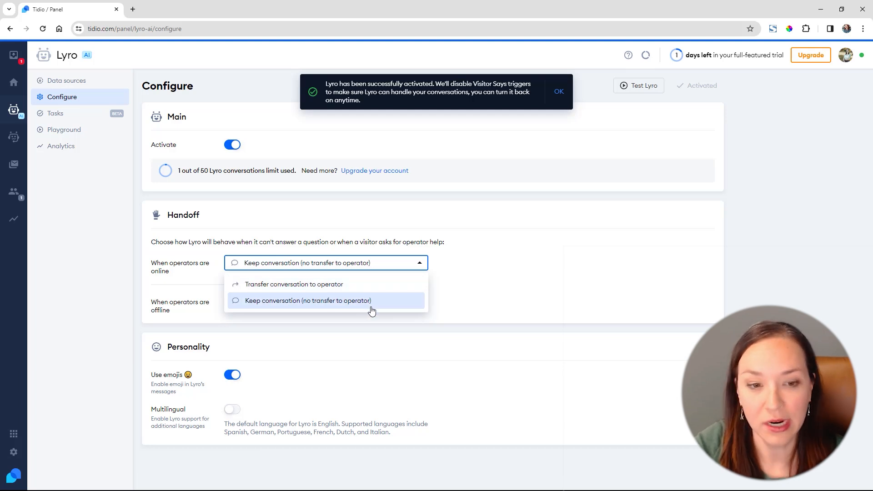
pyautogui.click(359, 284)
pyautogui.click(322, 304)
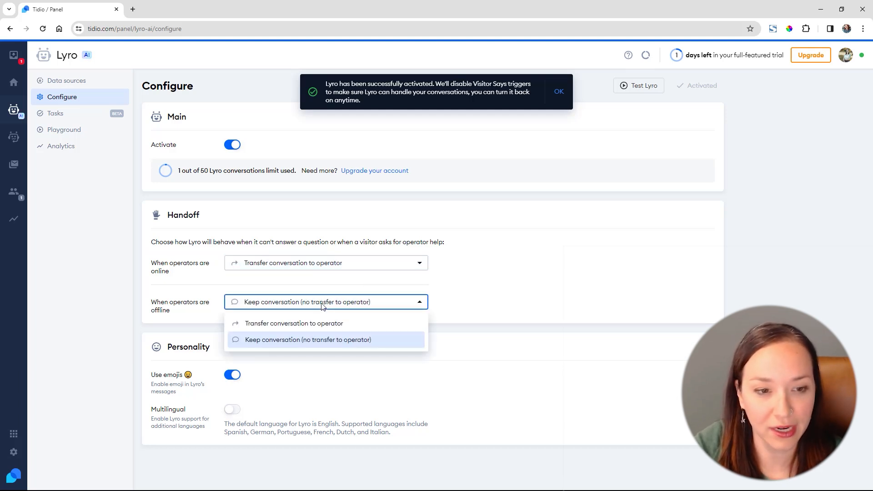
pyautogui.click(525, 300)
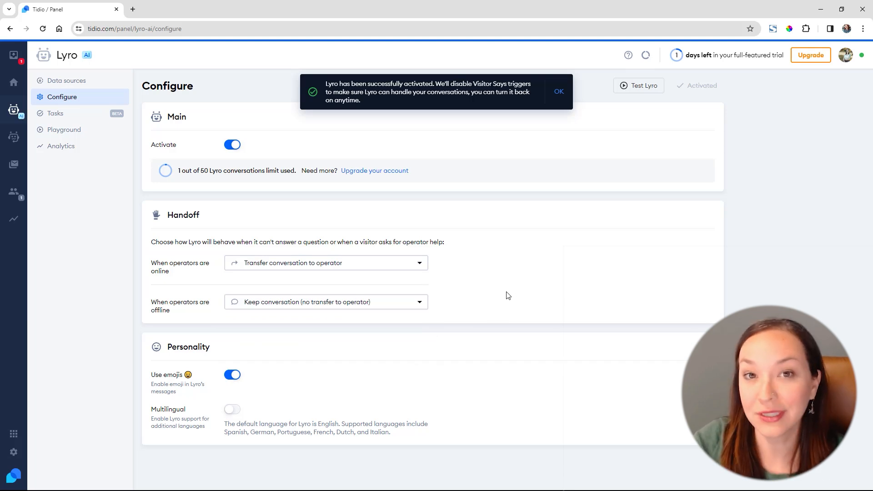
# - Check the inbox and review the chatbot strategies for increasing sales and solving online store problems, dismissing the notification
pyautogui.click(15, 54)
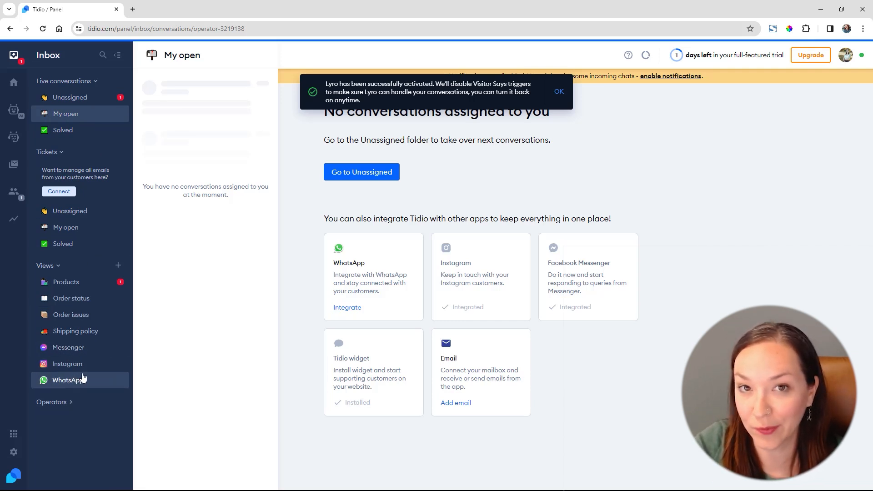
pyautogui.click(14, 139)
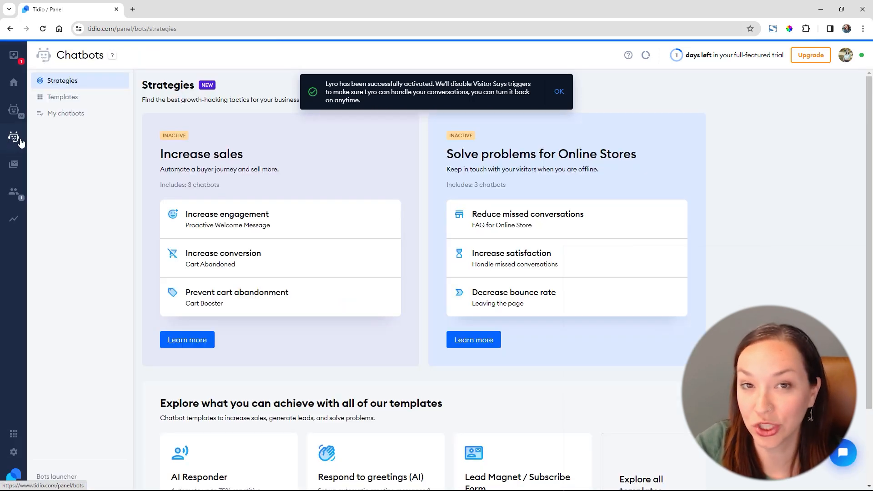
pyautogui.click(559, 92)
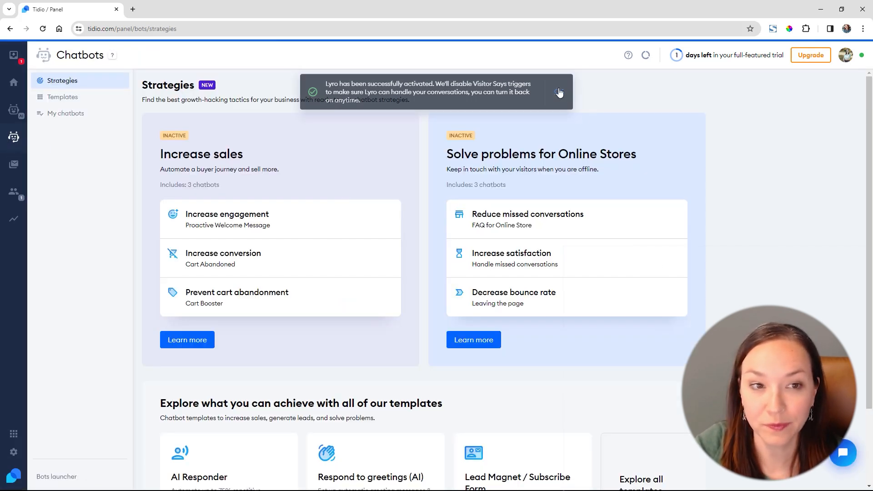
pyautogui.scroll(-1, 728, 160)
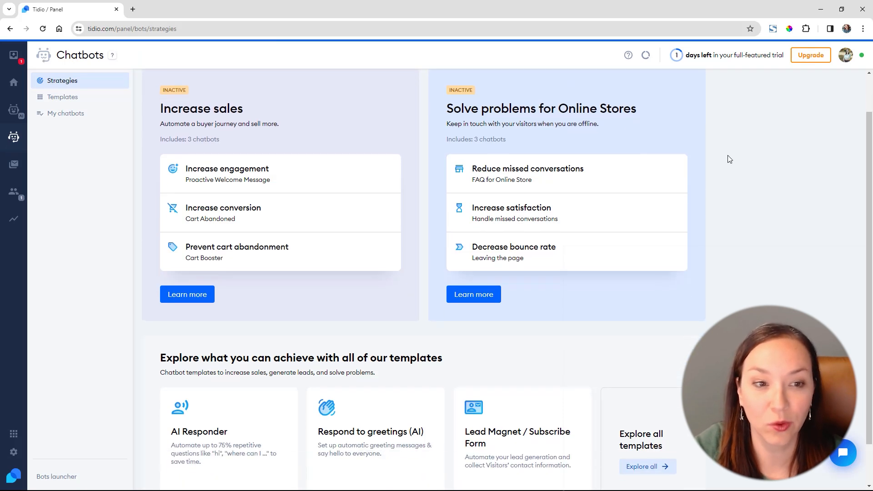
pyautogui.scroll(1, 730, 159)
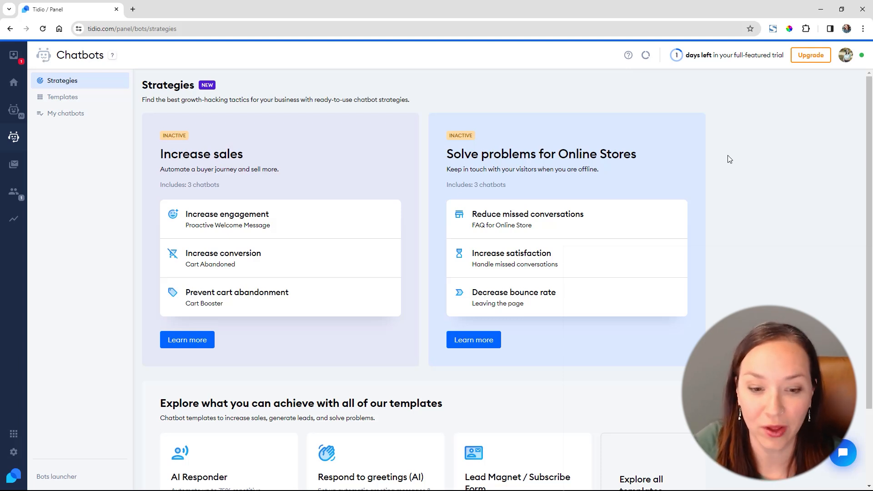
pyautogui.scroll(-2, 704, 183)
pyautogui.scroll(2, 704, 183)
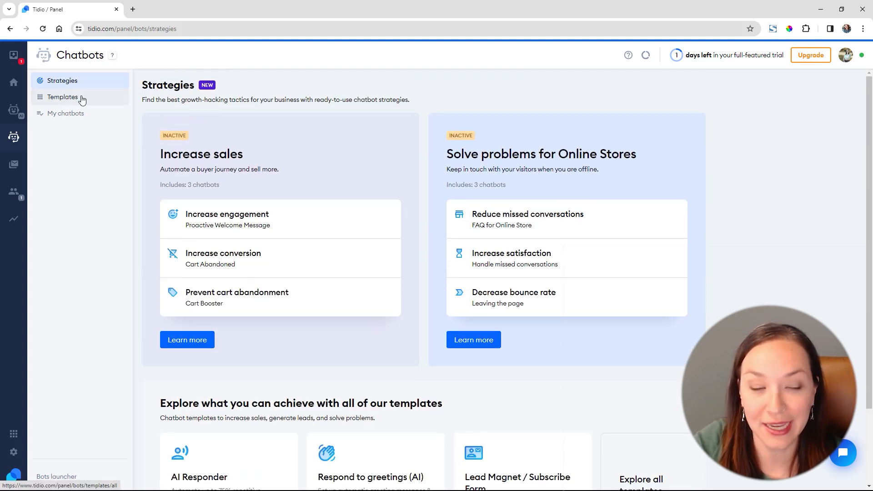
# - Find the Cart Abandoned chatbot template and start customising its content
pyautogui.click(82, 98)
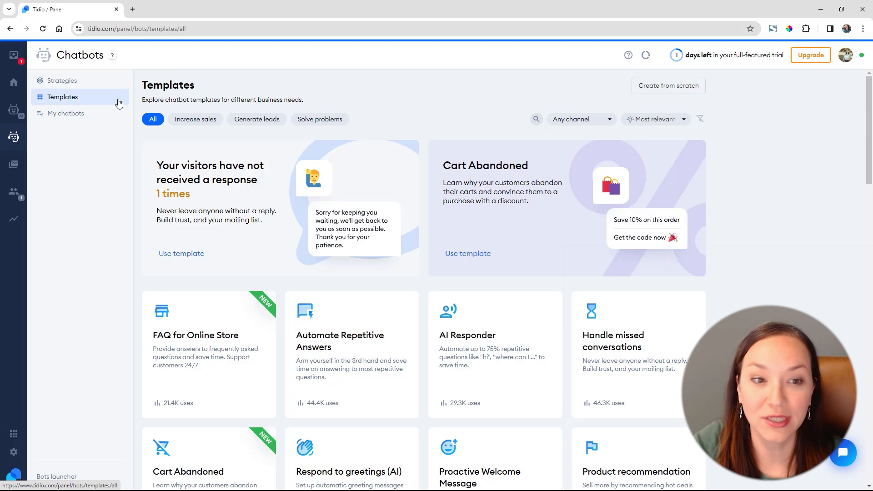
pyautogui.scroll(-4, 755, 265)
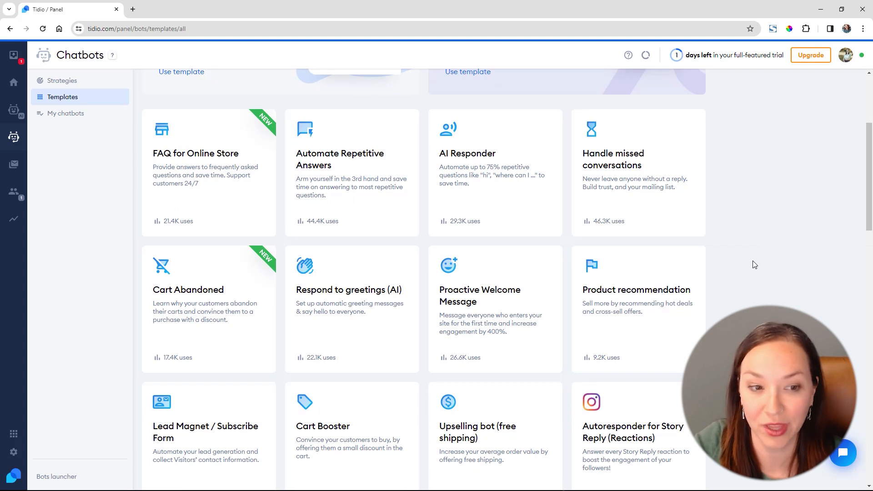
pyautogui.scroll(2, 753, 265)
pyautogui.moveTo(202, 404)
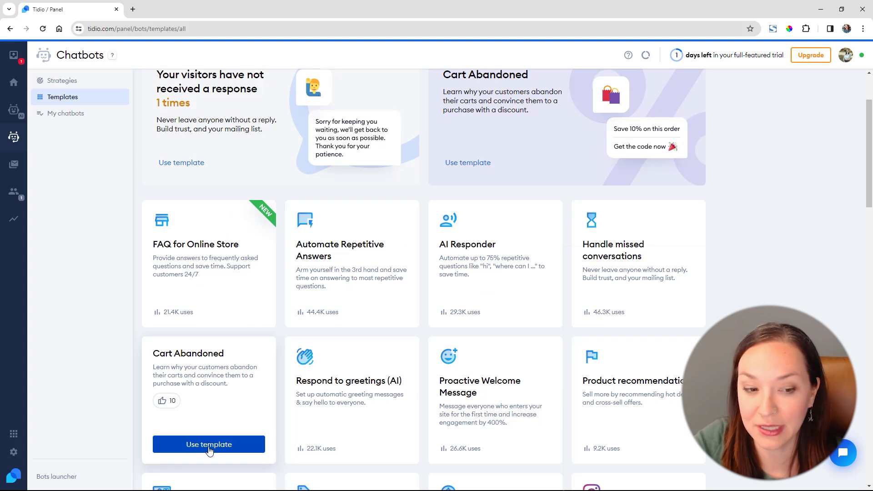
pyautogui.scroll(-2, 211, 448)
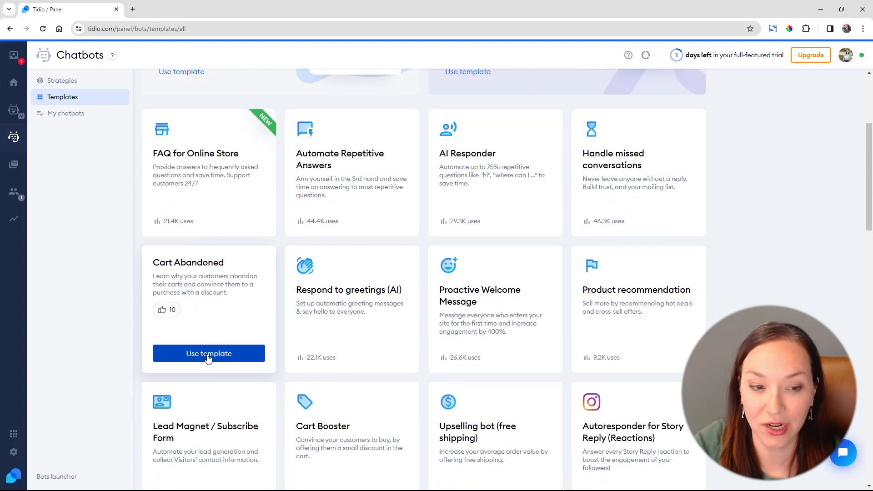
pyautogui.click(208, 354)
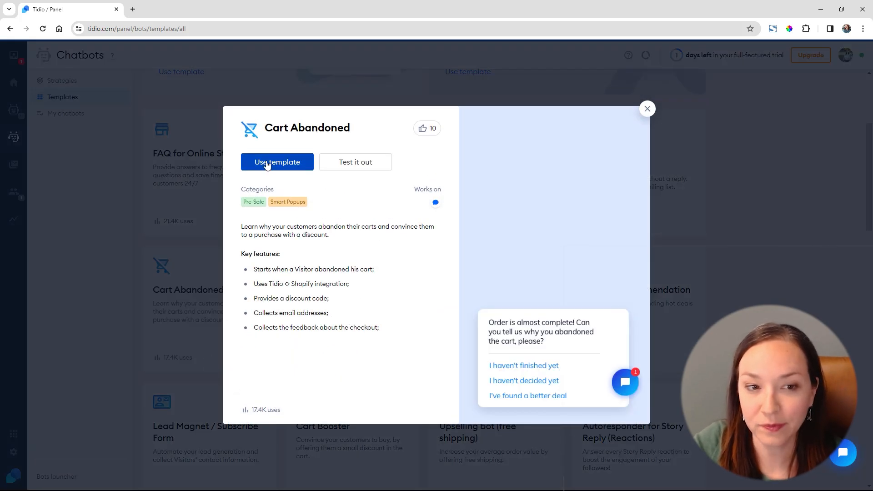
pyautogui.click(269, 166)
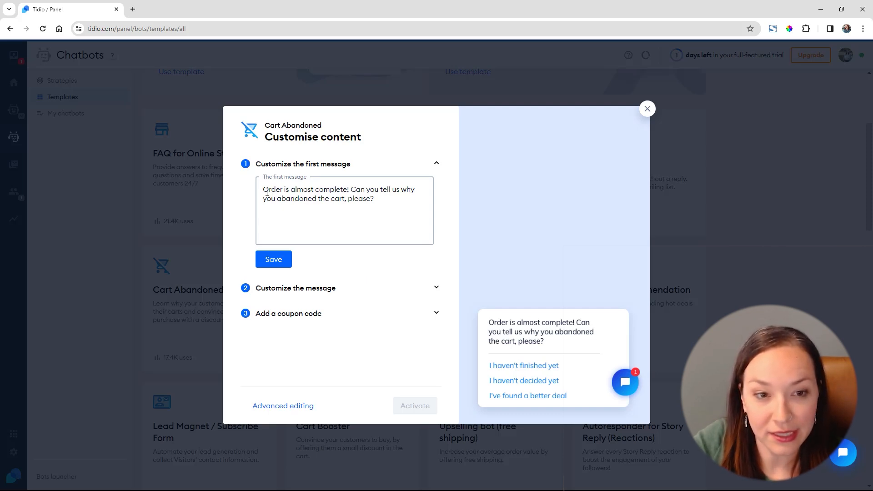
# - Rewrite the first message as "Your order is almost complete! Please let us know why you abandoned the cart and we would love to help." and save it
pyautogui.click(264, 190)
pyautogui.write('Your')
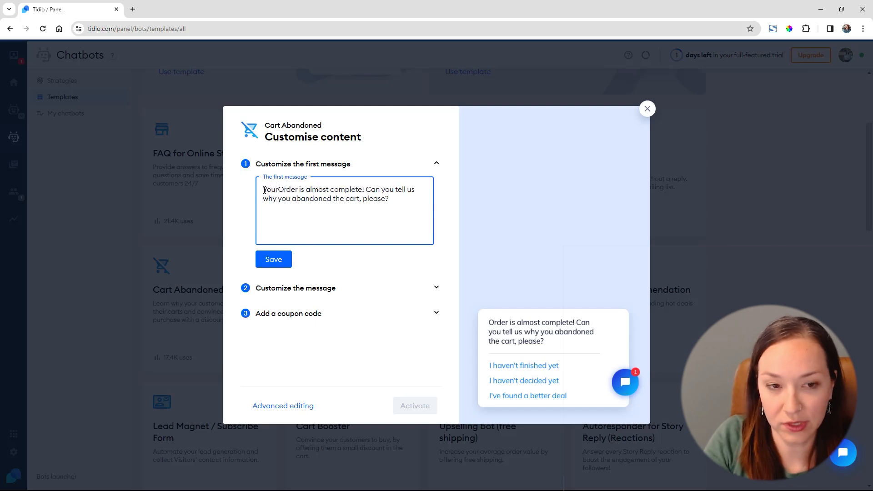
pyautogui.press('Delete')
pyautogui.write('o')
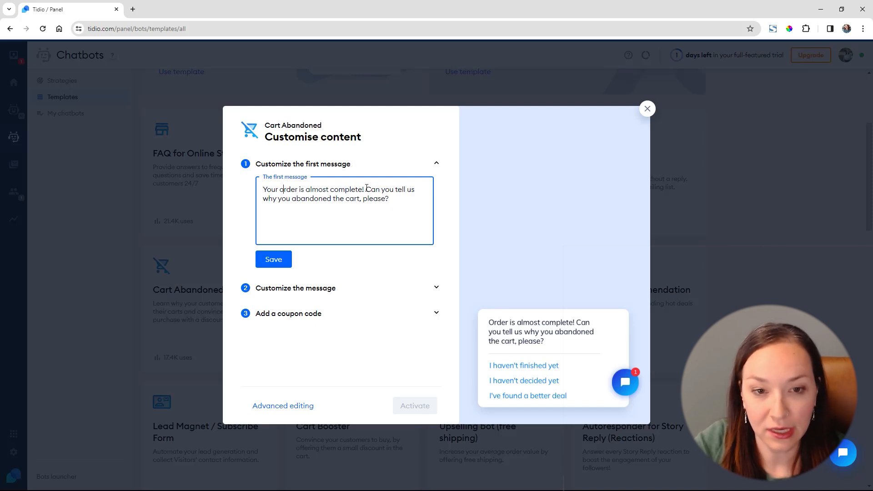
pyautogui.click(366, 188)
pyautogui.write('Please let us know')
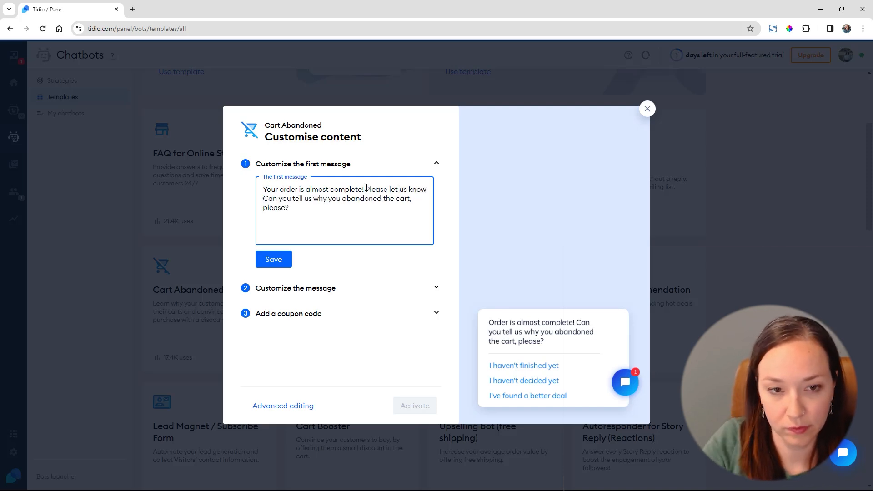
pyautogui.press('Delete')
pyautogui.press('Delete')
pyautogui.press('Delete')
pyautogui.press('Delete')
pyautogui.press('Delete')
pyautogui.press('Delete')
pyautogui.press('Delete')
pyautogui.press('Delete')
pyautogui.press('Delete')
pyautogui.press('Delete')
pyautogui.press('Delete')
pyautogui.press('Delete')
pyautogui.press('Delete')
pyautogui.press('Delete')
pyautogui.press('Delete')
pyautogui.press('Delete')
pyautogui.moveTo(360, 199); pyautogui.dragTo(387, 199)
pyautogui.write('and we would love to help')
pyautogui.press('Delete')
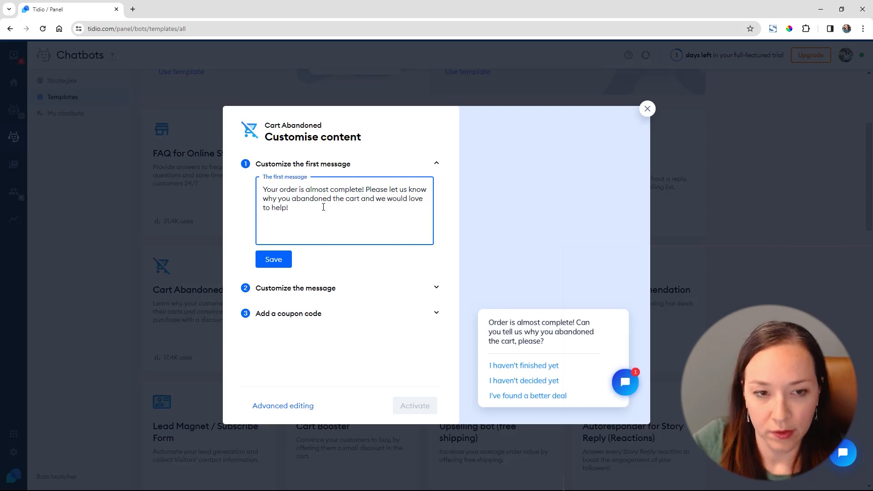
pyautogui.write('.')
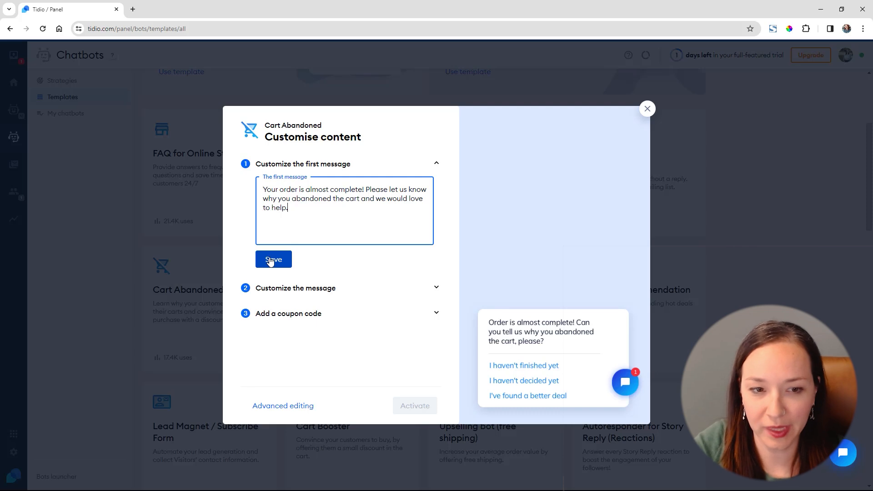
pyautogui.click(273, 259)
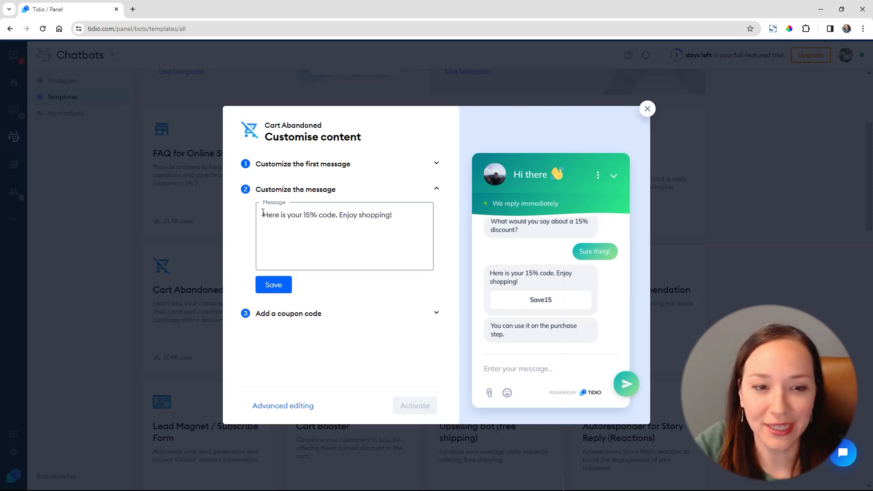
# - Rewrite the discount message as "Great! Here is your 15% off code. Enjoy shopping and let us know if you have any questions!" and save it
pyautogui.click(264, 215)
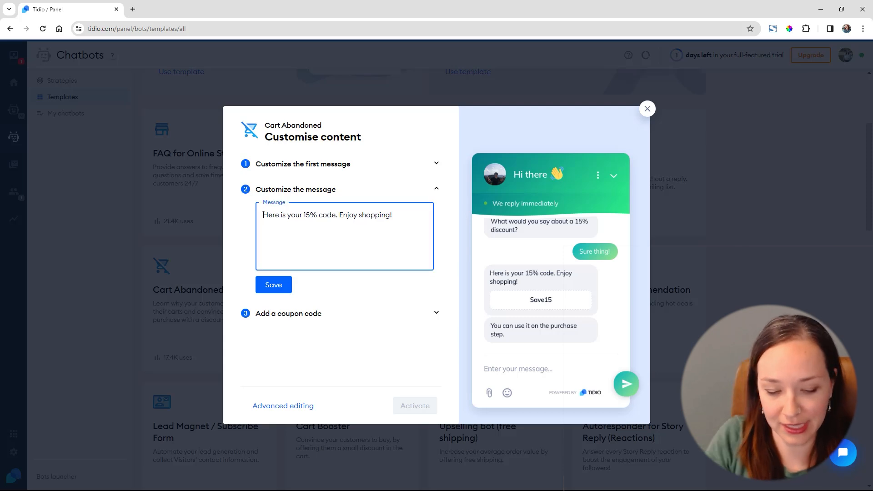
pyautogui.write('Great!')
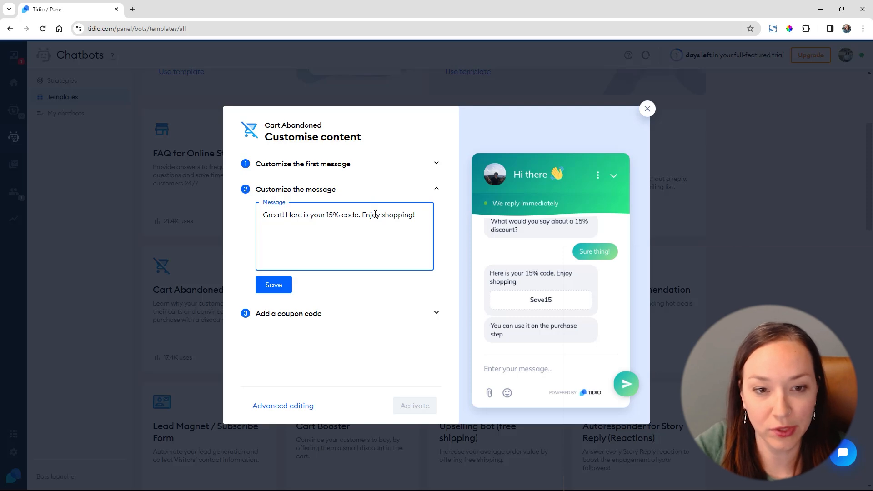
pyautogui.click(342, 215)
pyautogui.write('off')
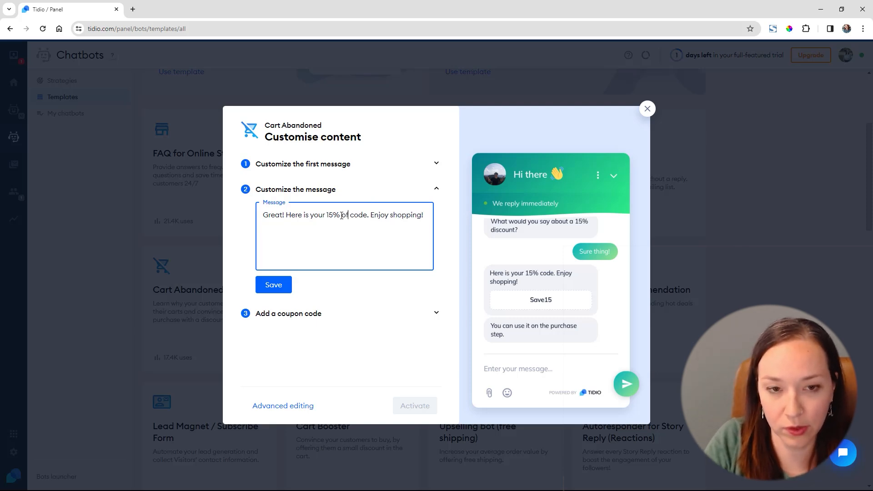
pyautogui.click(428, 217)
pyautogui.press('BackSpace')
pyautogui.write('and let us know if you have any questions!')
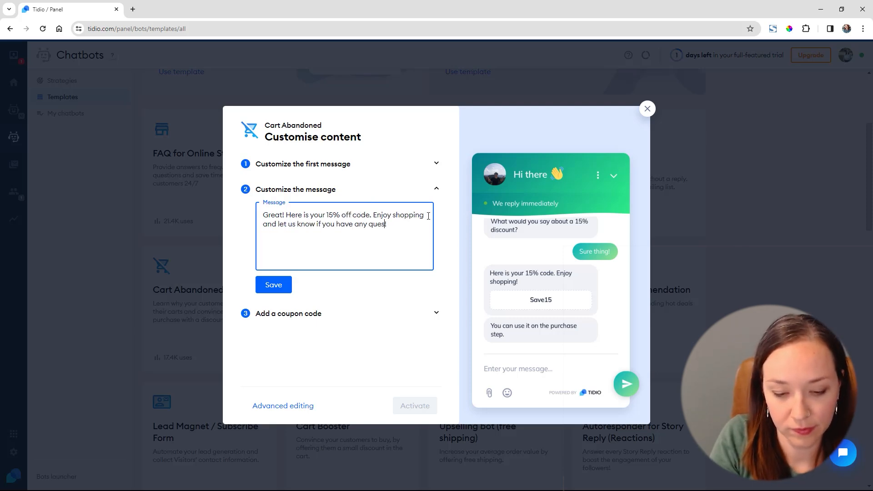
pyautogui.click(273, 285)
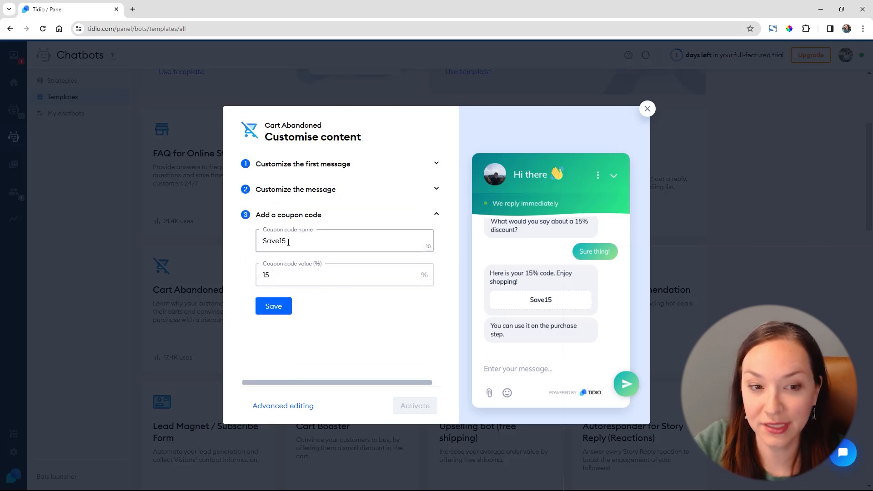
# - Save the coupon code Save15 with a value of 15% and activate the Cart Abandoned chatbot
pyautogui.click(301, 274)
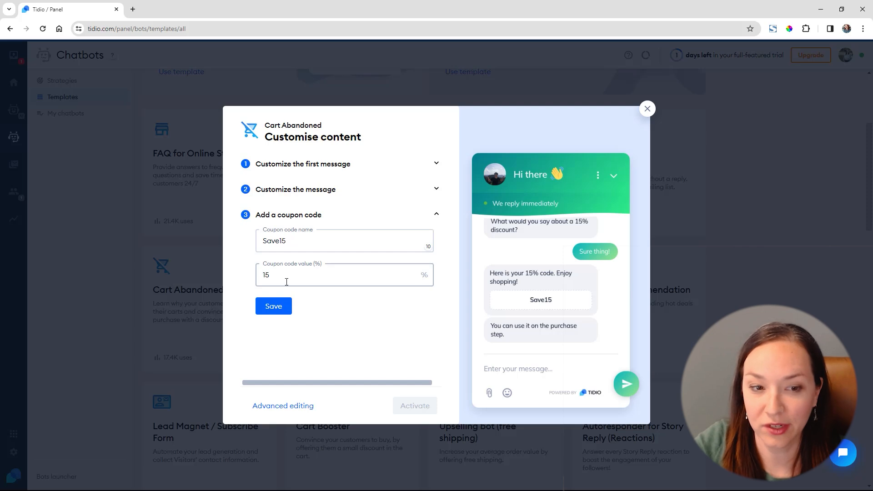
pyautogui.click(273, 307)
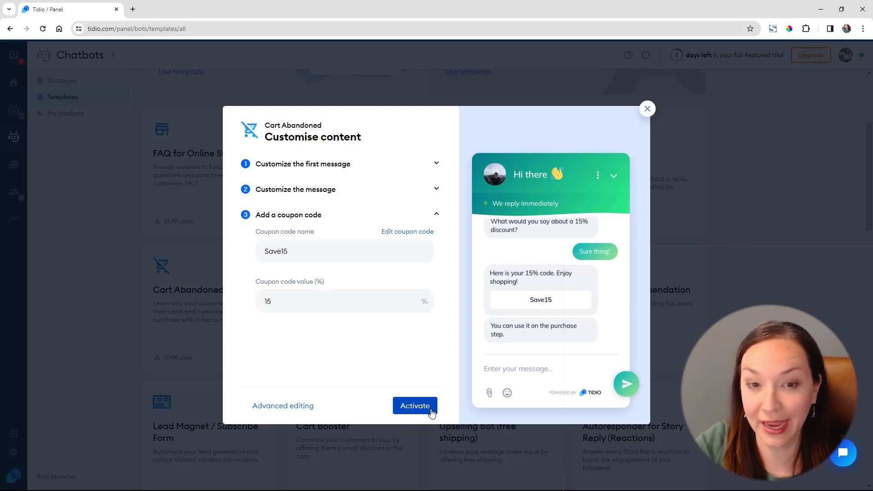
pyautogui.click(434, 408)
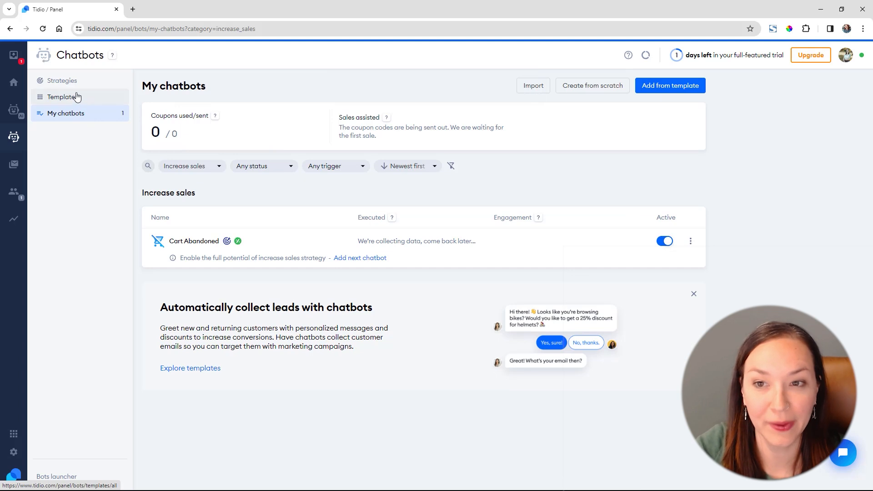
# - Browse the chatbot templates for increasing sales and generating leads, and start customising the Lead Magnet / Subscribe Form template
pyautogui.click(66, 98)
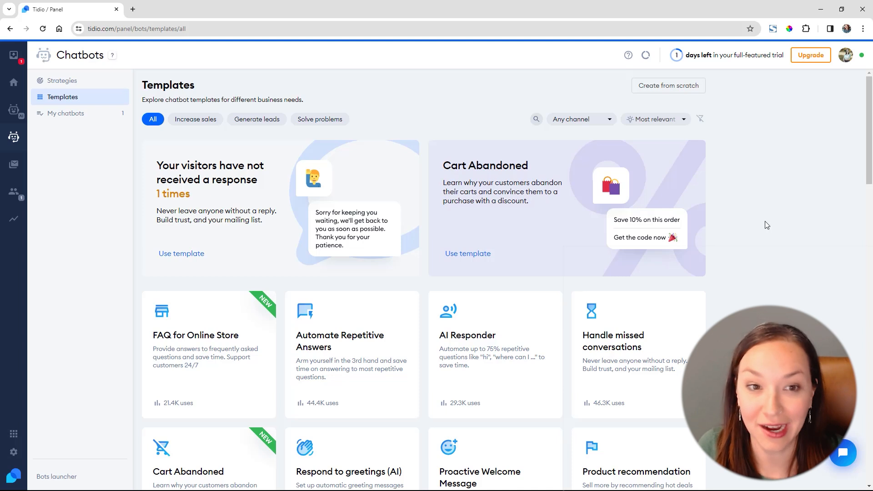
pyautogui.click(196, 120)
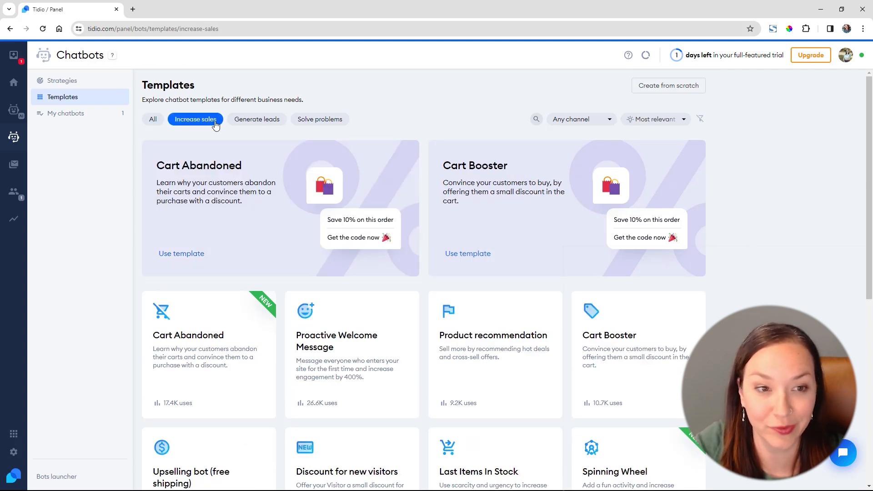
pyautogui.scroll(-7, 721, 284)
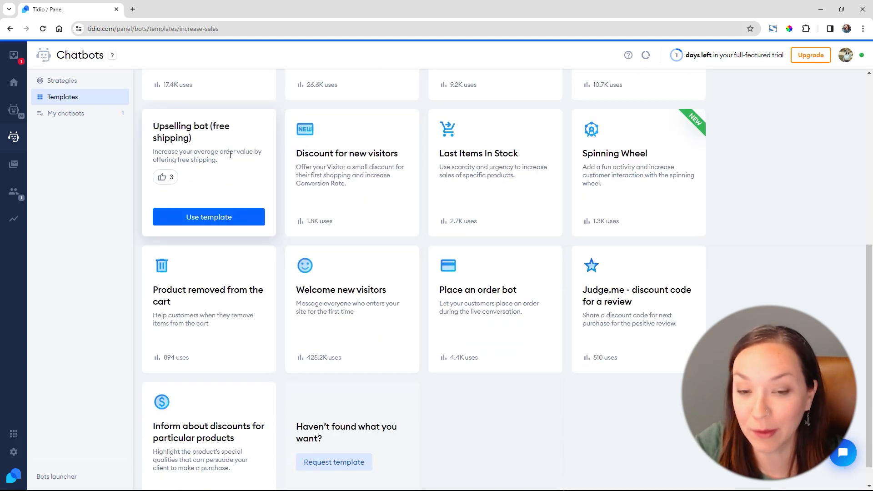
pyautogui.scroll(7, 234, 154)
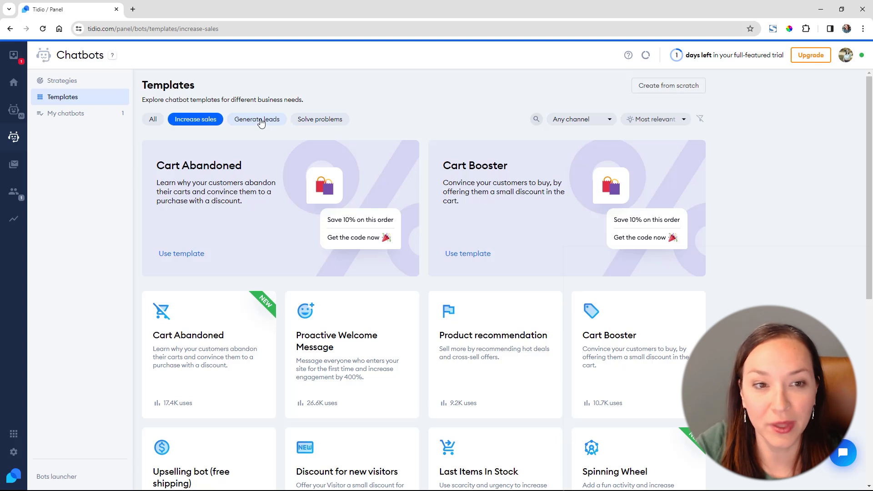
pyautogui.click(259, 120)
pyautogui.scroll(-2, 262, 292)
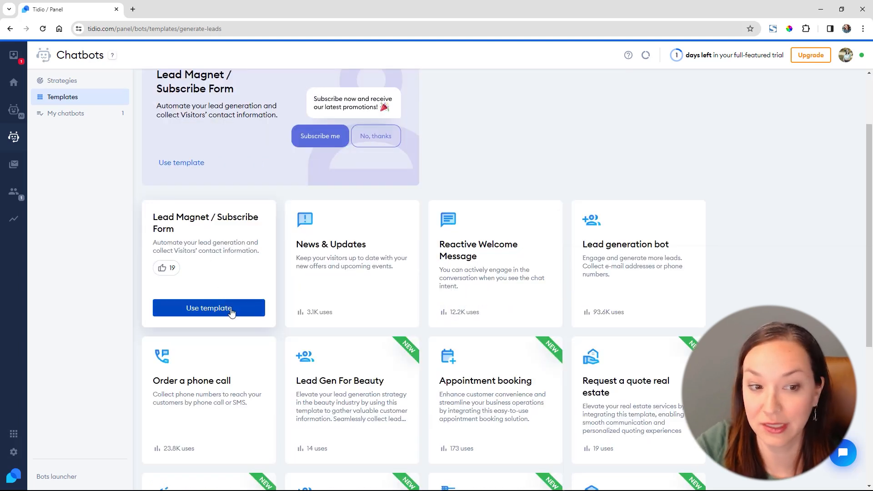
pyautogui.click(231, 309)
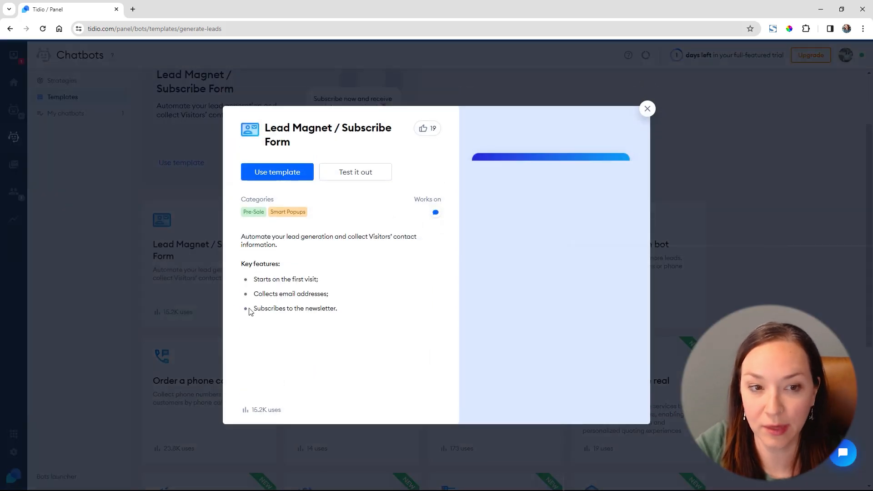
pyautogui.click(292, 173)
# - Rewrite the subscribe message as "Get a free digital coloring book to help your kids learn while still having fun", keeping the emoji, and save it
pyautogui.press('BackSpace')
pyautogui.write('Get')
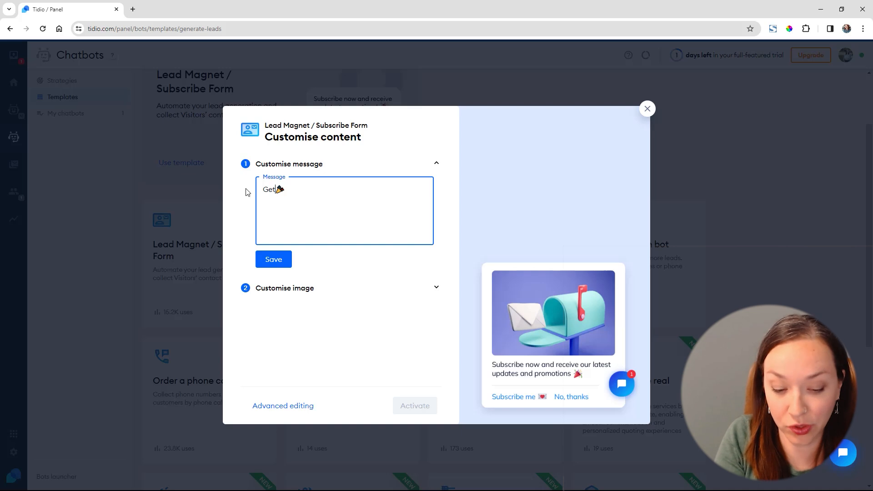
pyautogui.write(' a free digital coloring book to help ')
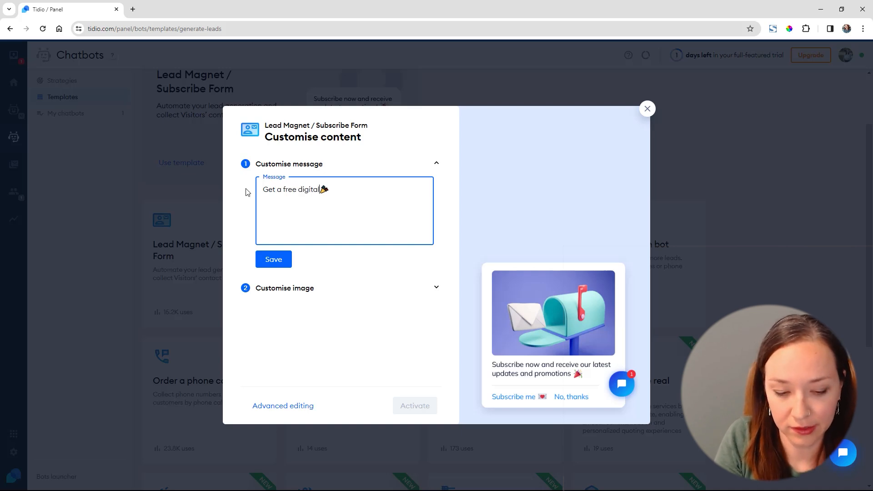
pyautogui.write('your kids learn while still having fun')
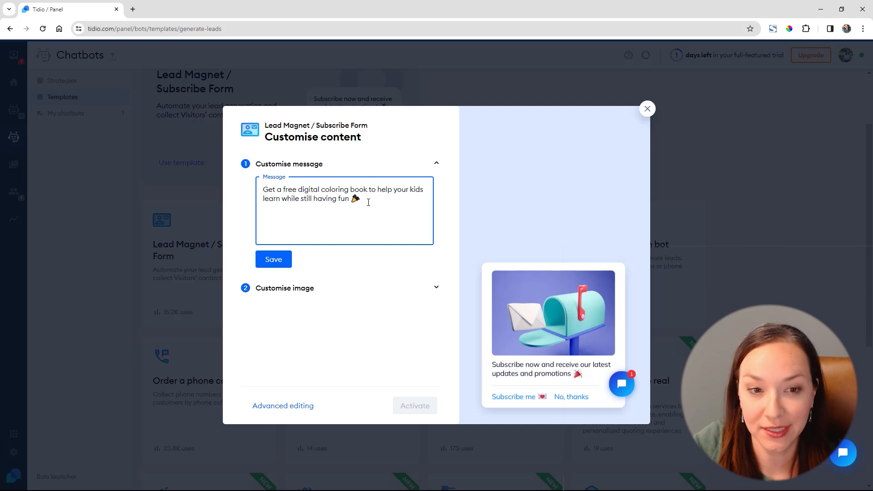
pyautogui.click(274, 261)
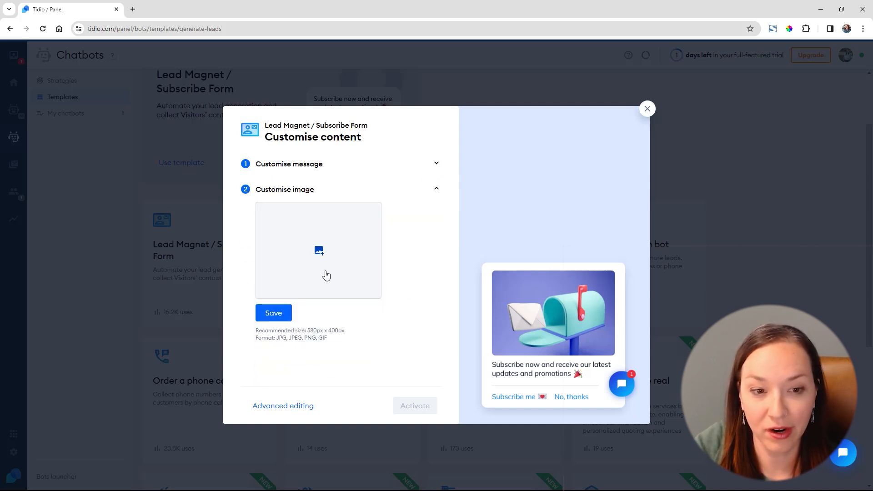
# - Add the "9 Types of Bread" coloring page image to the subscribe form, save it and activate the chatbot
pyautogui.click(318, 251)
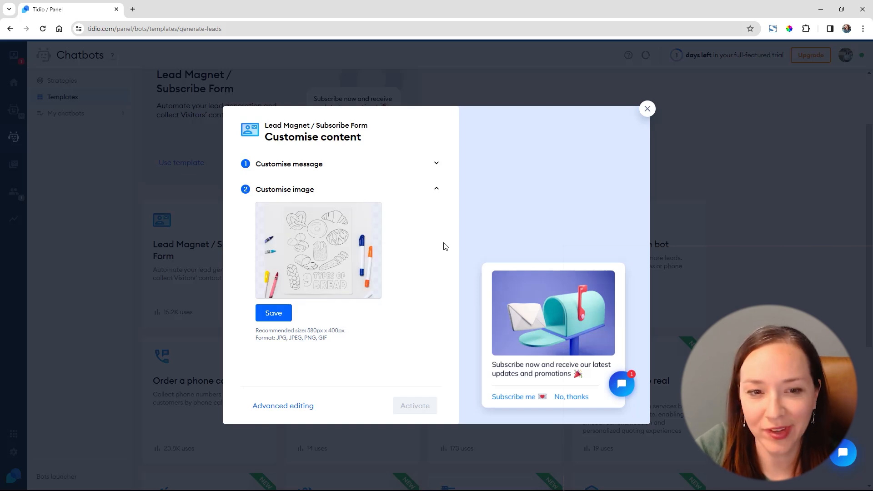
pyautogui.click(272, 316)
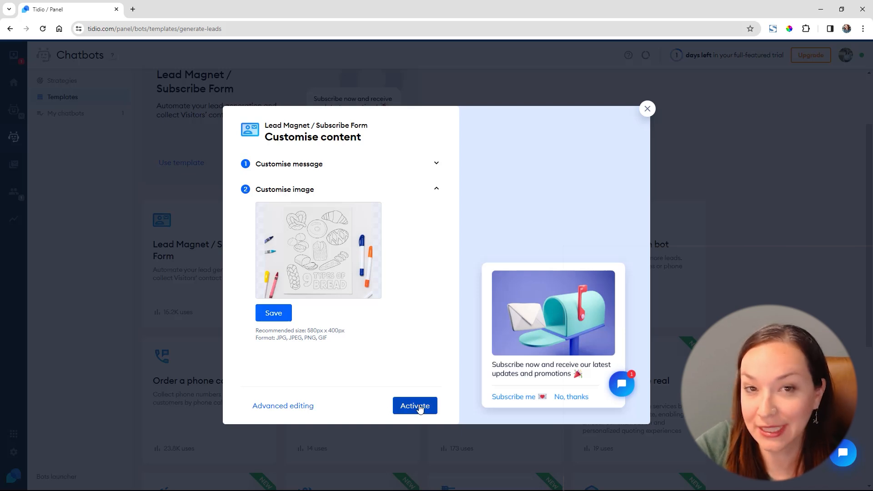
pyautogui.click(418, 406)
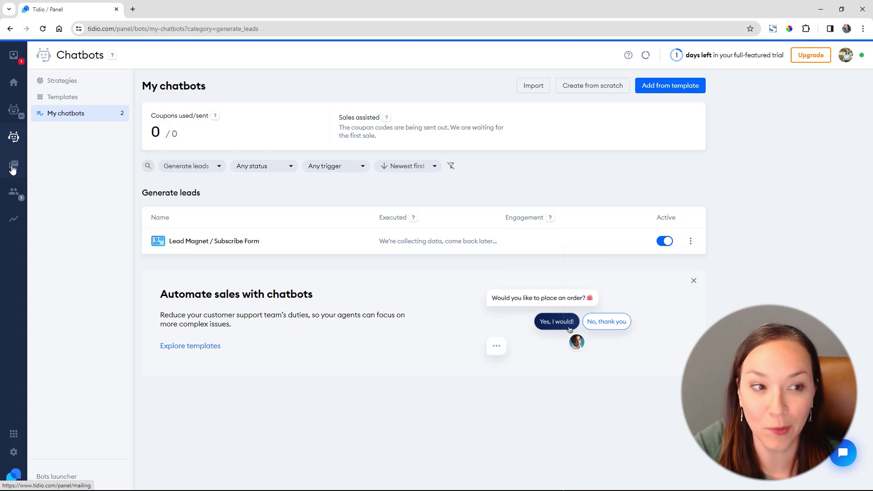
# - Examine the Boost Online Sales campaign templates in the email marketing section
pyautogui.click(13, 168)
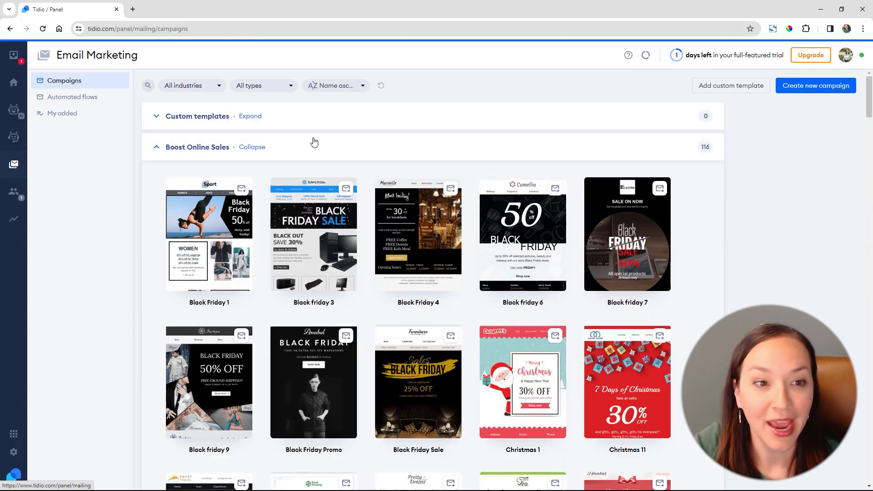
pyautogui.scroll(-9, 722, 235)
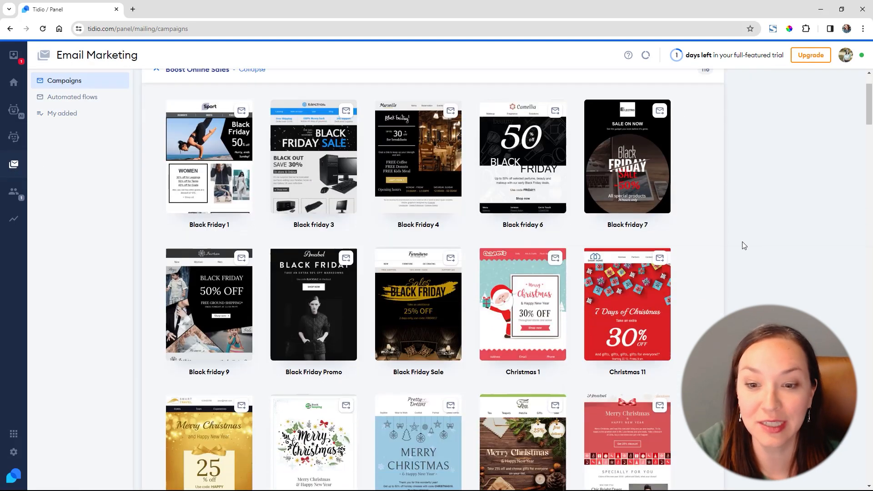
pyautogui.scroll(-5, 744, 246)
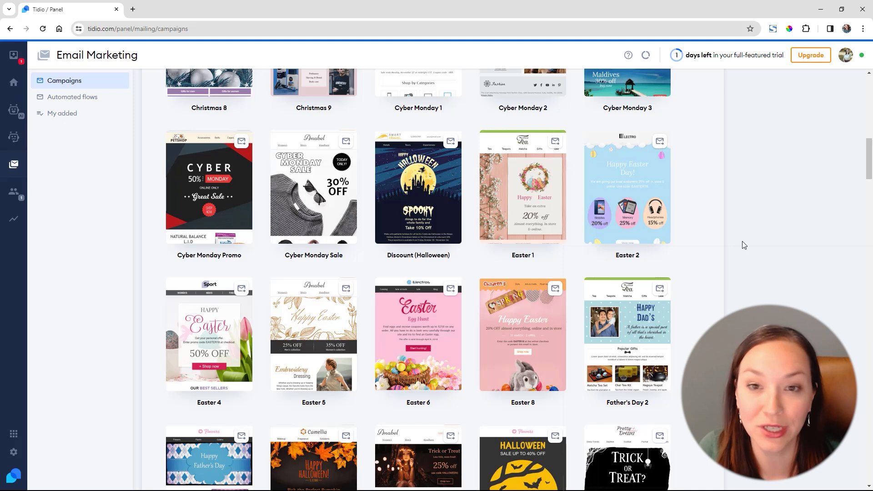
pyautogui.scroll(3, 742, 242)
pyautogui.scroll(10, 741, 240)
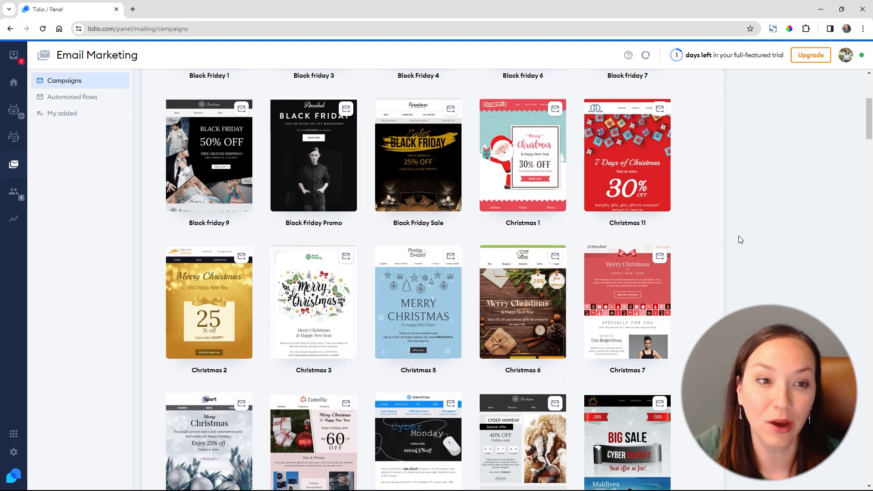
# - Review the custom, basic and discount email campaign templates, and open the automated email flows
pyautogui.click(256, 117)
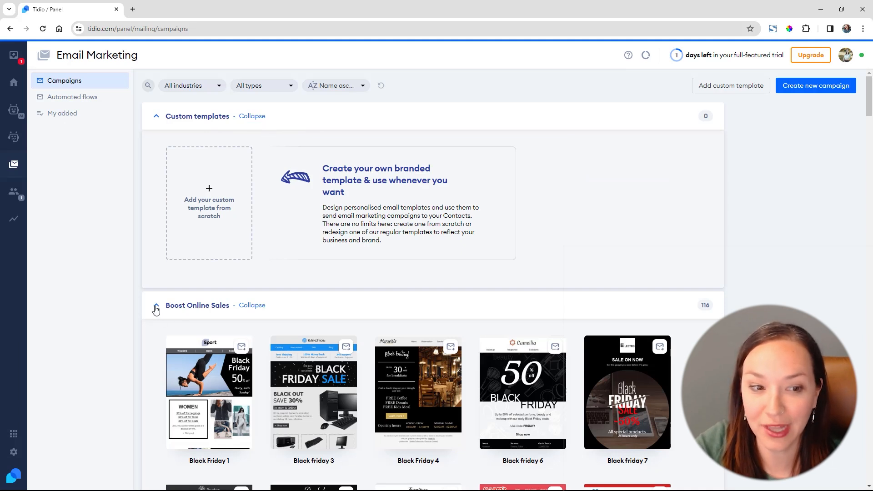
pyautogui.click(168, 303)
pyautogui.scroll(-4, 679, 229)
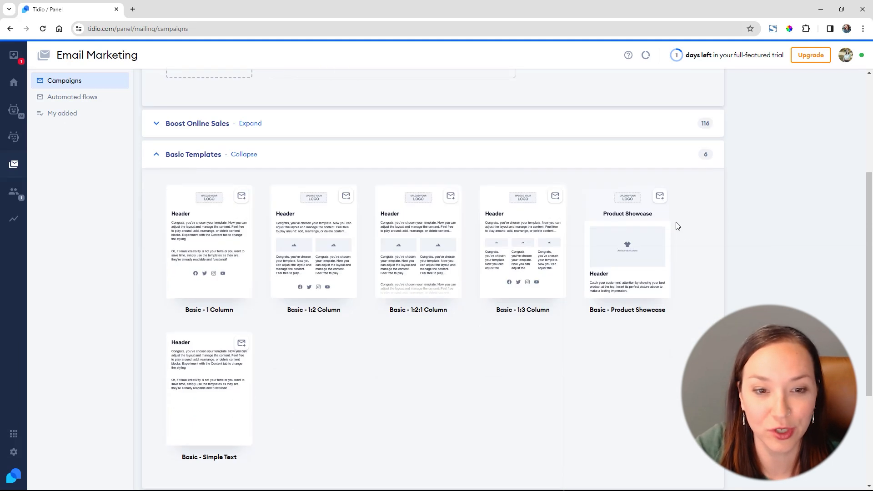
pyautogui.scroll(-3, 429, 255)
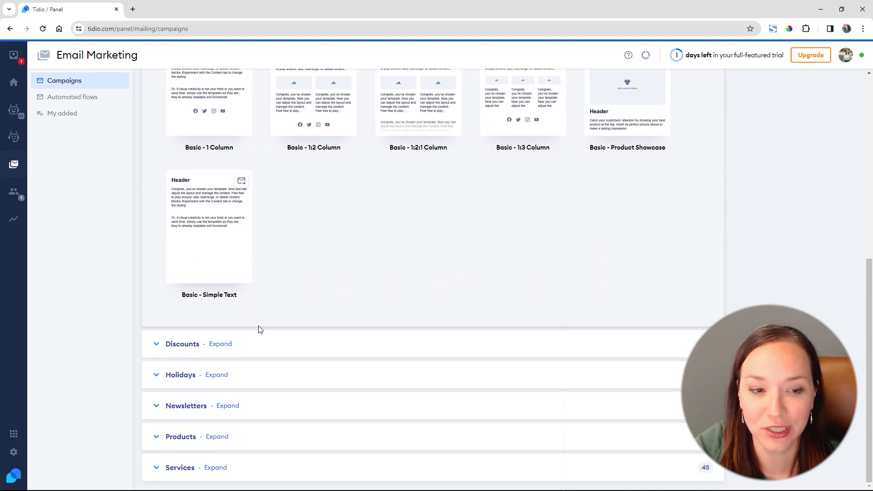
pyautogui.scroll(-4, 523, 218)
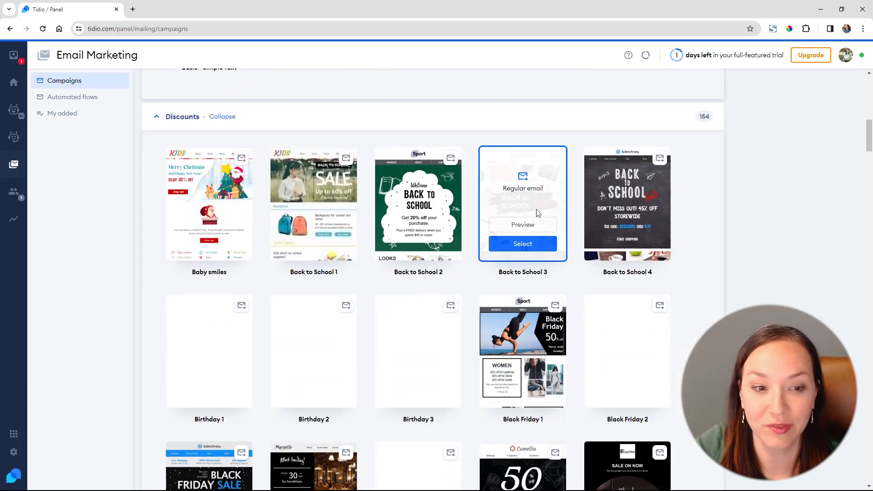
pyautogui.scroll(-3, 723, 191)
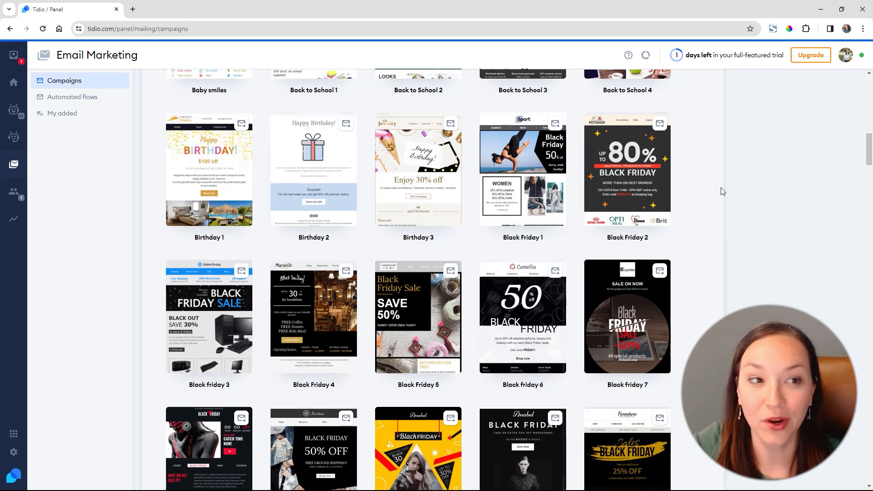
pyautogui.click(74, 98)
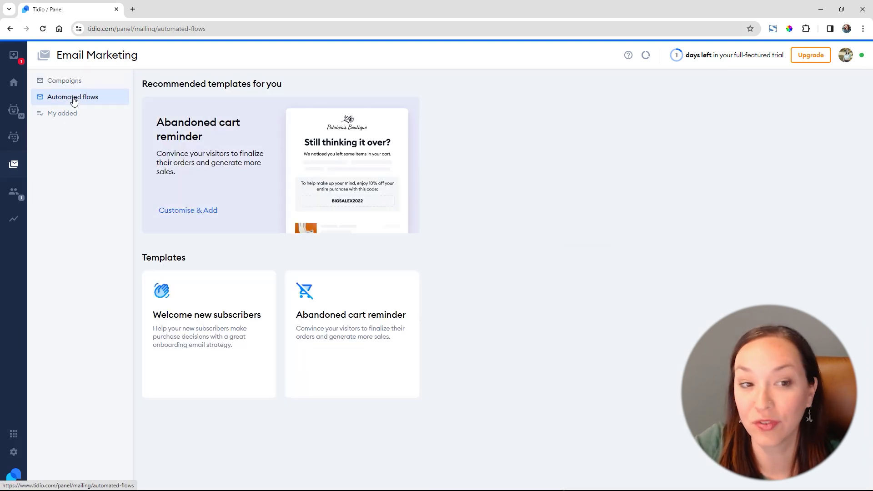